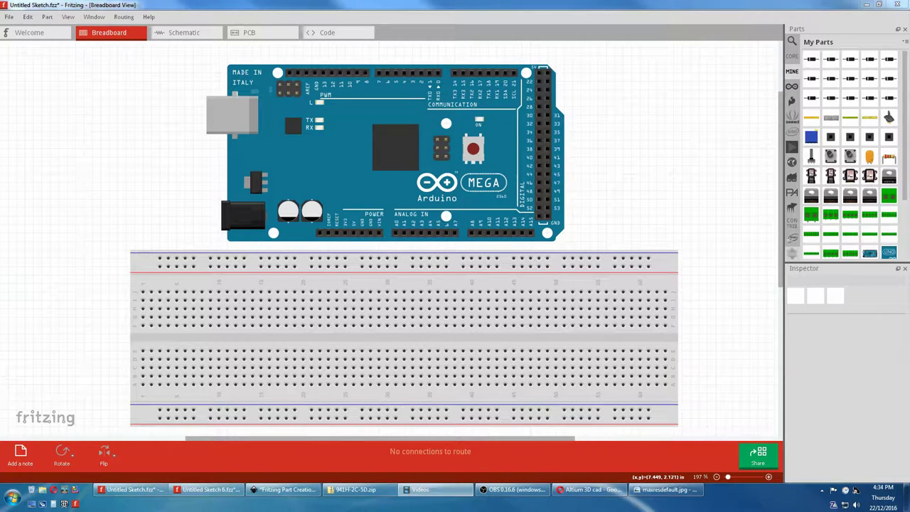
{"action": "left_click", "coordinate": [662, 489]}
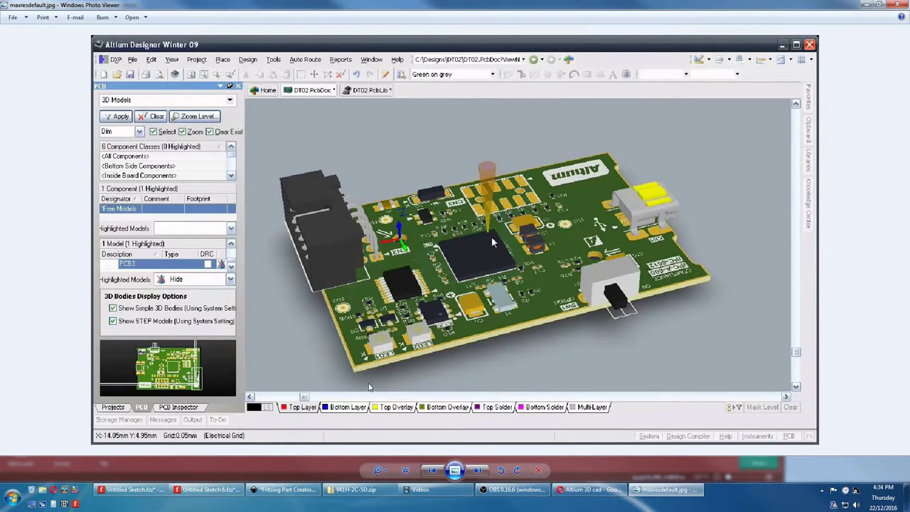
- Bring the Fritzing breadboard sketch to the front and select the Arduino Mega 2560 board
{"action": "left_click", "coordinate": [131, 489]}
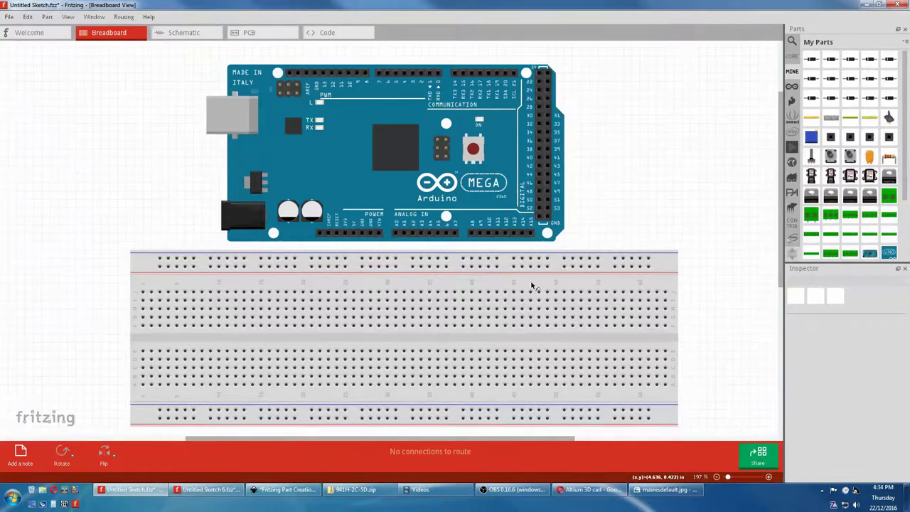
{"action": "left_click", "coordinate": [533, 234]}
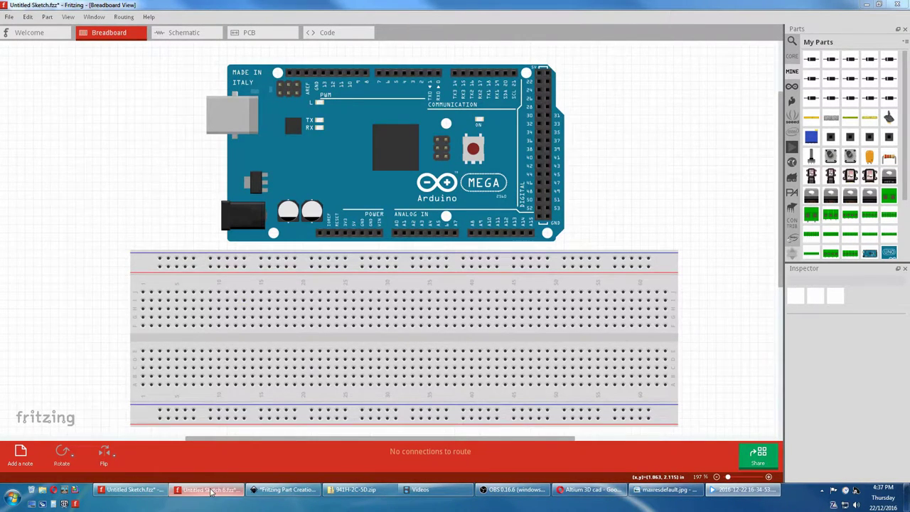
- Switch to Untitled Sketch 6.fzz and zoom in and out on the connector and MAP1 parts
{"action": "left_click", "coordinate": [210, 489]}
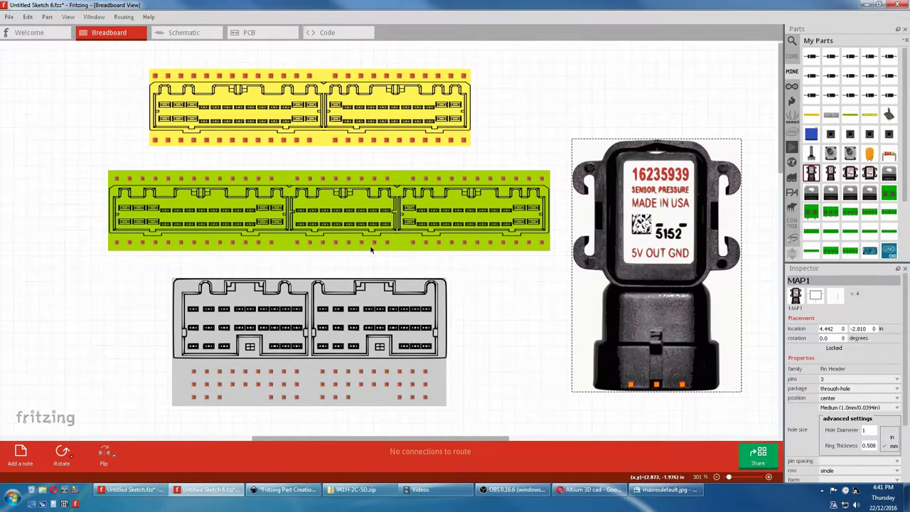
{"action": "scroll", "coordinate": [376, 263], "scroll_direction": "up", "scroll_amount": 2}
{"action": "scroll", "coordinate": [375, 267], "scroll_direction": "up", "scroll_amount": 8}
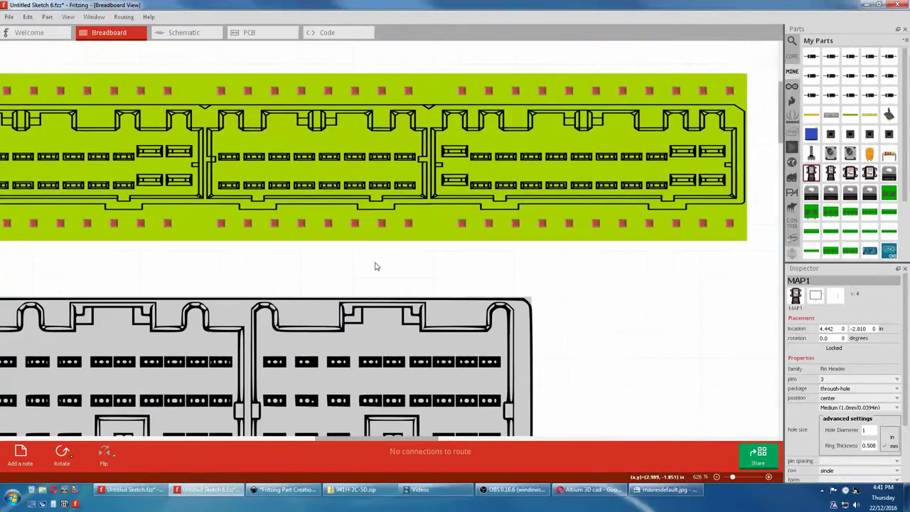
{"action": "scroll", "coordinate": [376, 266], "scroll_direction": "up", "scroll_amount": 1}
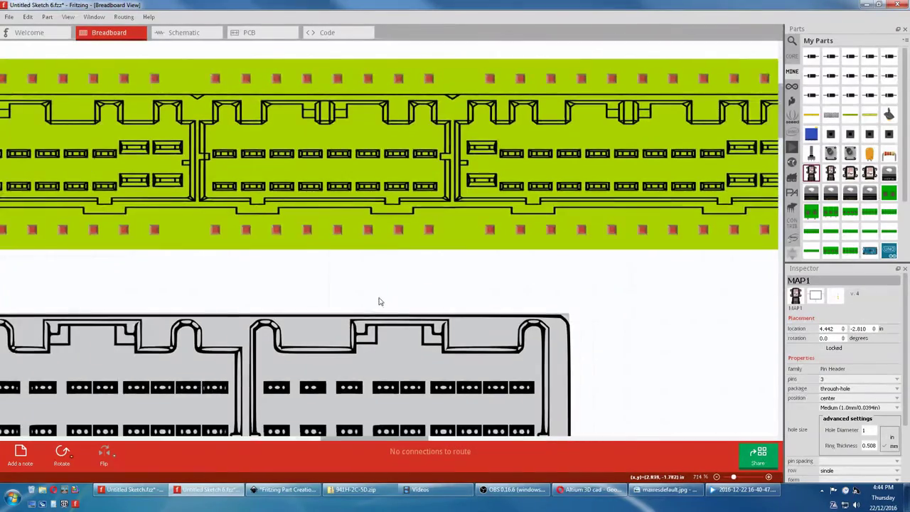
{"action": "scroll", "coordinate": [378, 301], "scroll_direction": "down", "scroll_amount": 5}
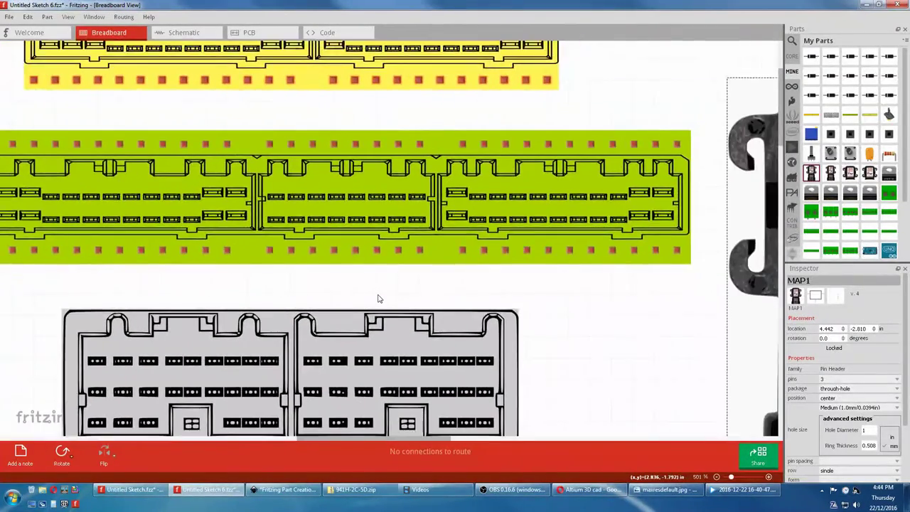
{"action": "scroll", "coordinate": [378, 299], "scroll_direction": "down", "scroll_amount": 2}
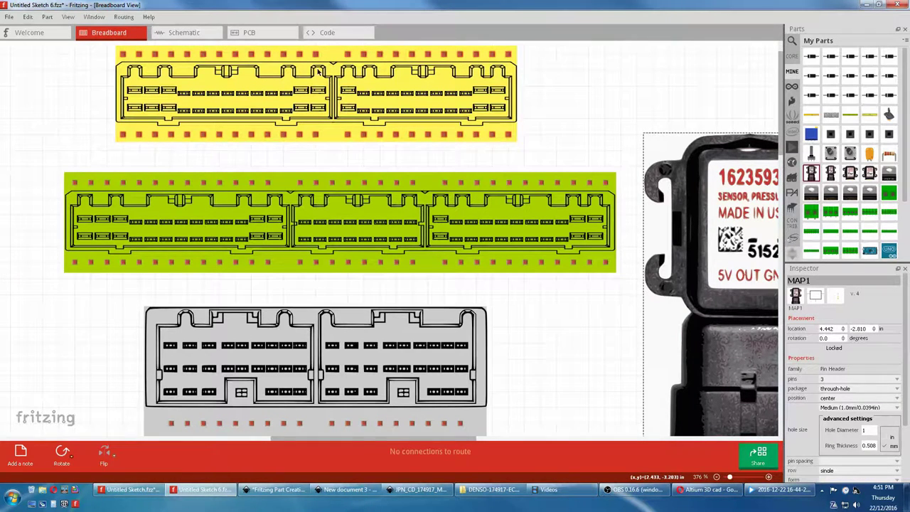
- Import JPN_CD_174917_M7.pdf into the blank Inkscape document with the default PDF import settings
{"action": "left_click", "coordinate": [343, 488]}
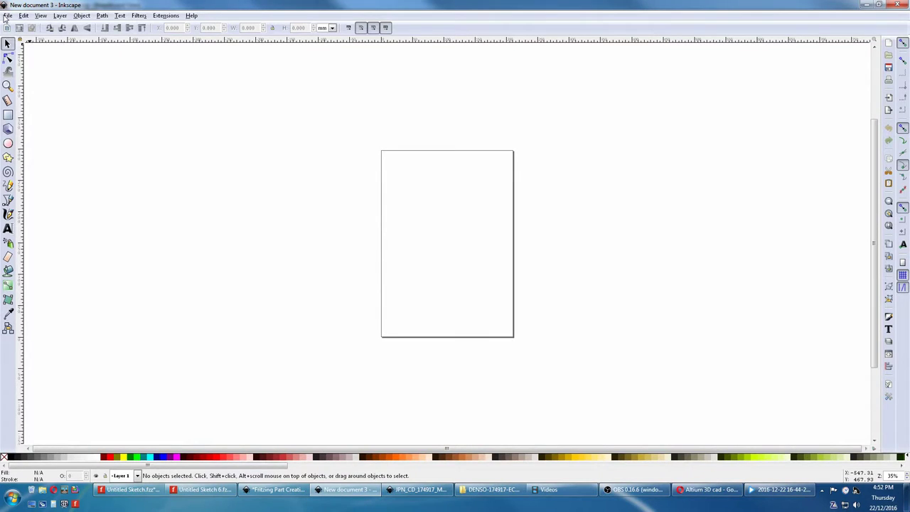
{"action": "left_click", "coordinate": [8, 16]}
{"action": "left_click", "coordinate": [28, 108]}
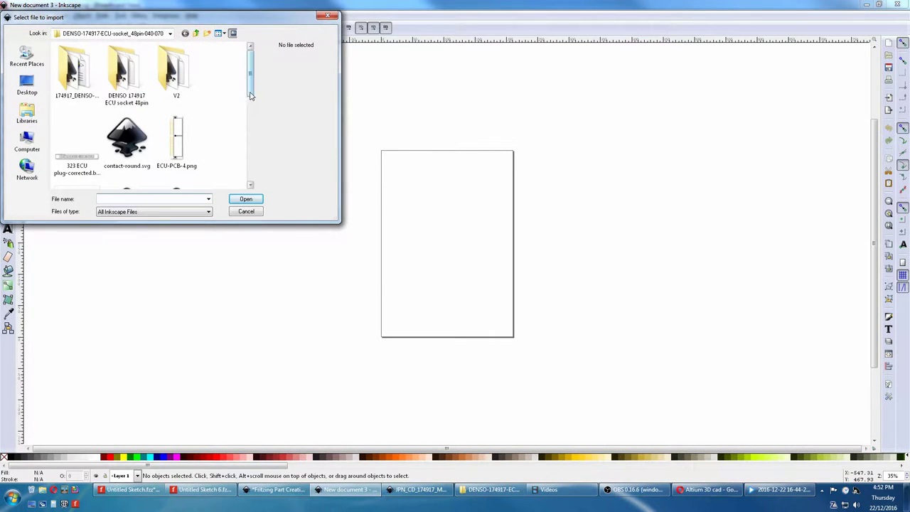
{"action": "scroll", "coordinate": [128, 136], "scroll_direction": "down", "scroll_amount": 1}
{"action": "left_click", "coordinate": [77, 139]}
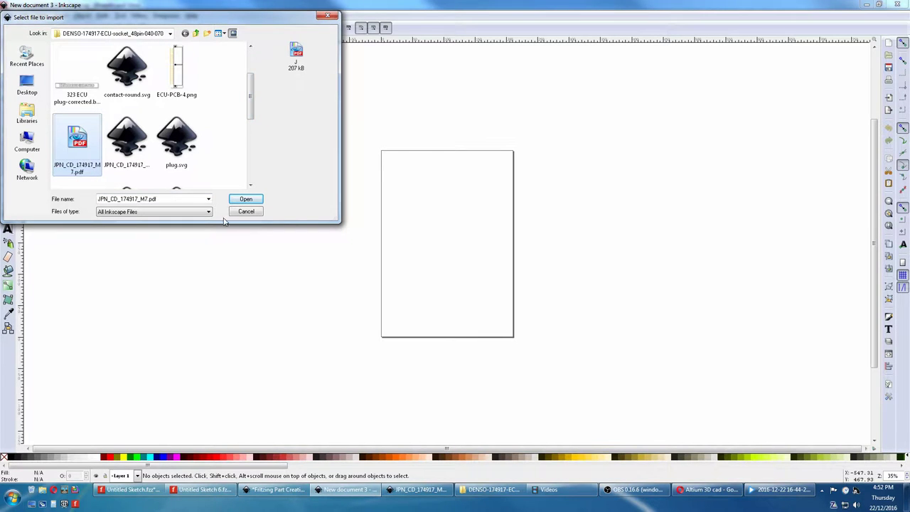
{"action": "left_click", "coordinate": [239, 201]}
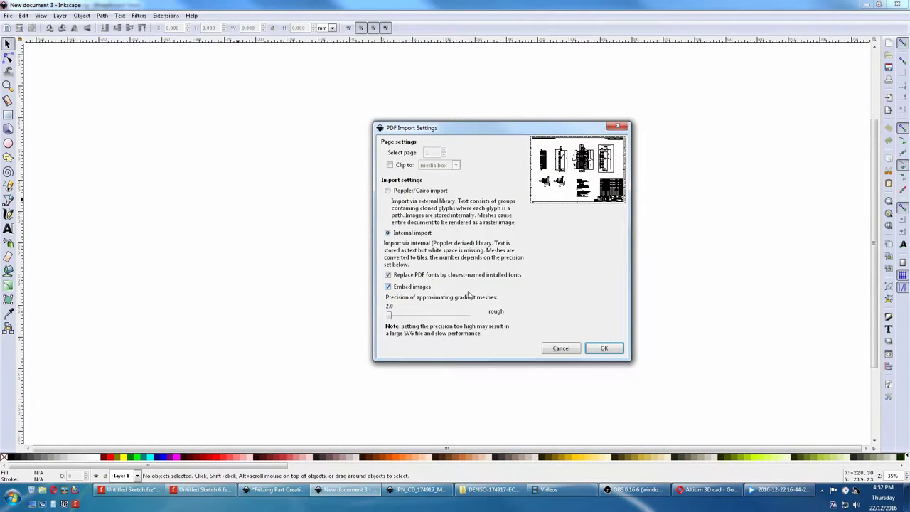
{"action": "left_click", "coordinate": [597, 347]}
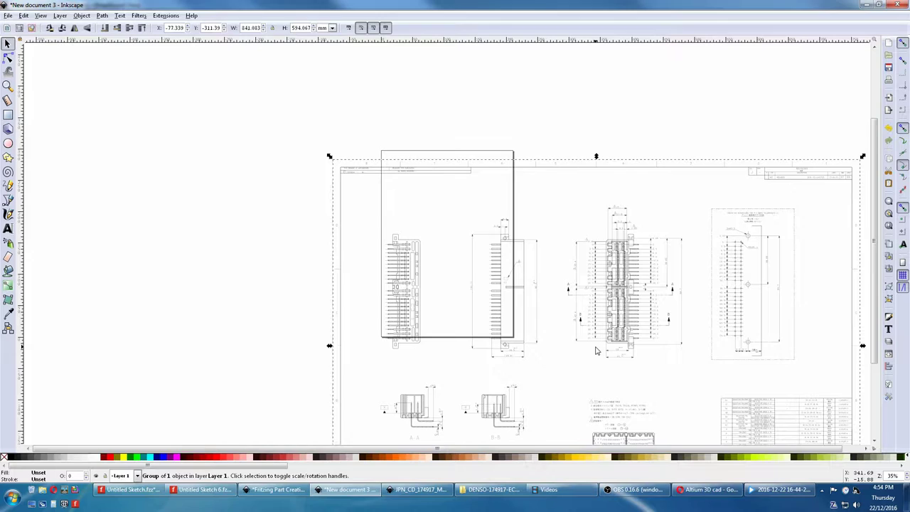
- Copy the centre connector drawing from JPN_CD_174917_M7-pdf.svg and create a new blank document
{"action": "left_click", "coordinate": [417, 488]}
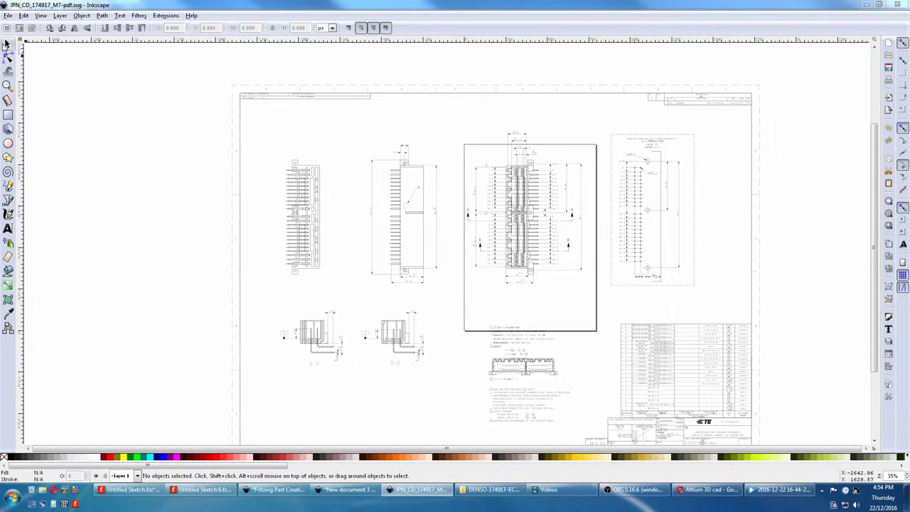
{"action": "mouse_move", "coordinate": [501, 158]}
{"action": "left_mouse_down"}
{"action": "mouse_move", "coordinate": [541, 219]}
{"action": "mouse_move", "coordinate": [554, 286]}
{"action": "left_mouse_up"}
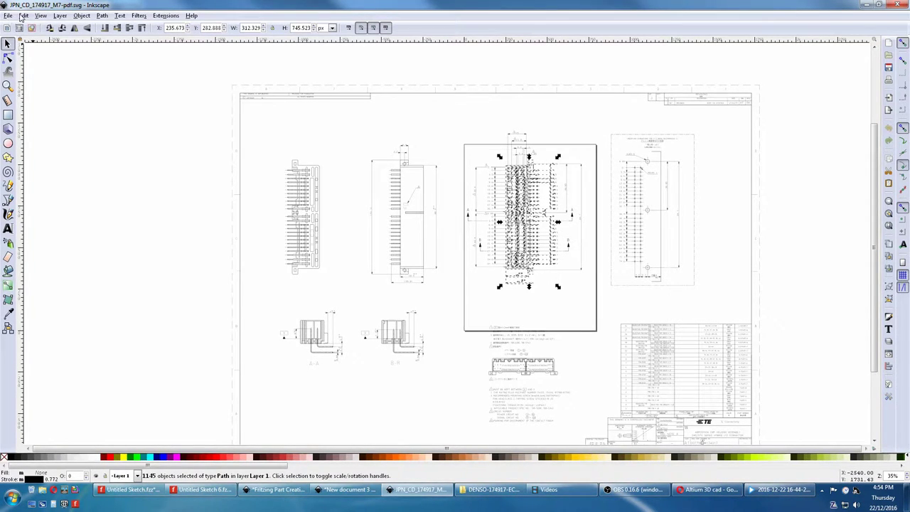
{"action": "left_click", "coordinate": [23, 15]}
{"action": "left_click", "coordinate": [38, 69]}
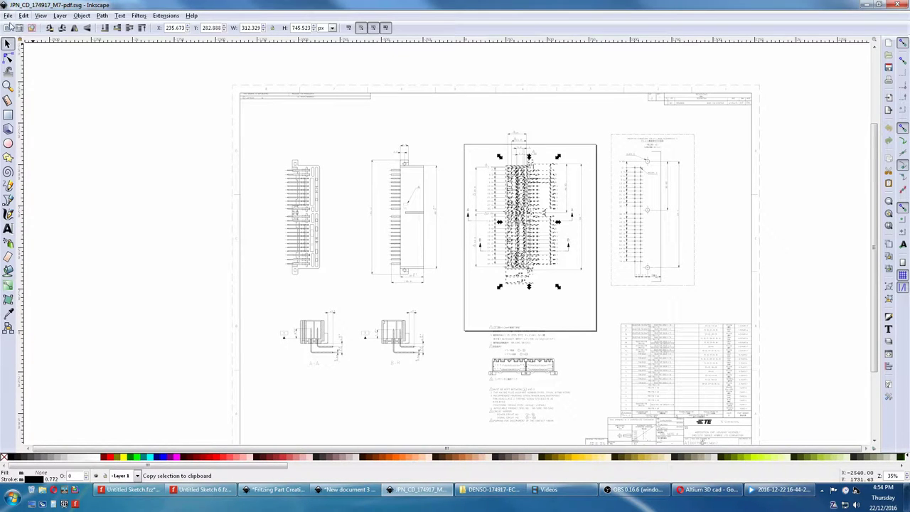
{"action": "left_click", "coordinate": [7, 15]}
{"action": "left_click", "coordinate": [16, 24]}
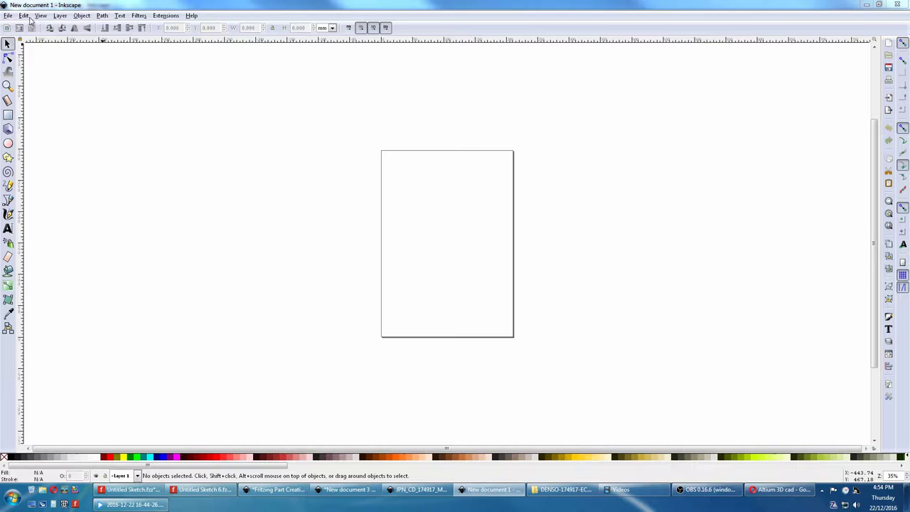
- Paste the copied connector drawing, move it onto the page and zoom in on it
{"action": "left_click", "coordinate": [25, 16]}
{"action": "left_click", "coordinate": [40, 80]}
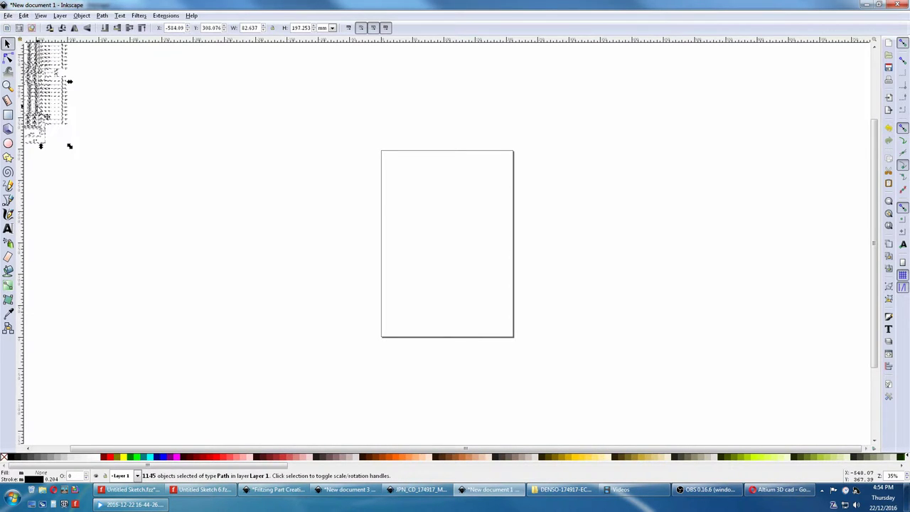
{"action": "left_click_drag", "start_coordinate": [56, 121], "coordinate": [448, 275]}
{"action": "key", "text": "plus"}
{"action": "key", "text": "plus"}
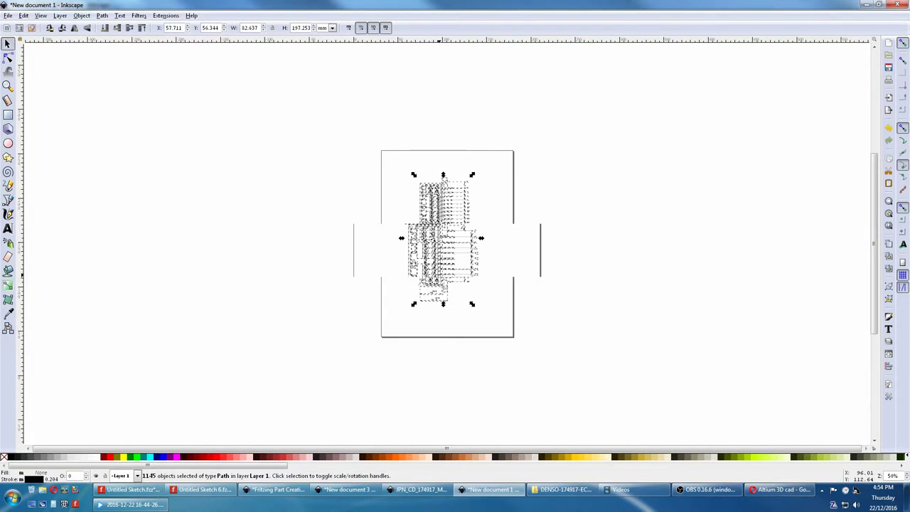
{"action": "key", "text": "plus"}
{"action": "key", "text": "plus"}
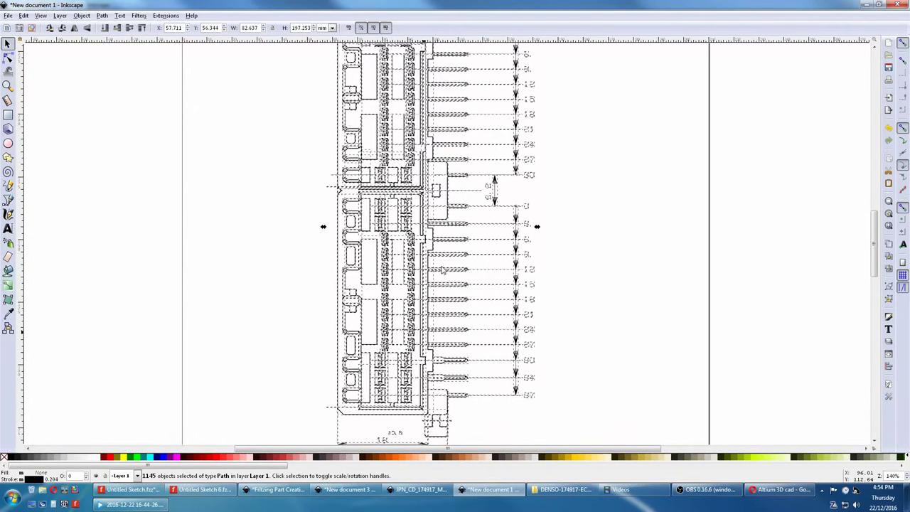
- Delete the lower right-hand dimension arrows and numbers from the pasted drawing
{"action": "key", "text": "Escape"}
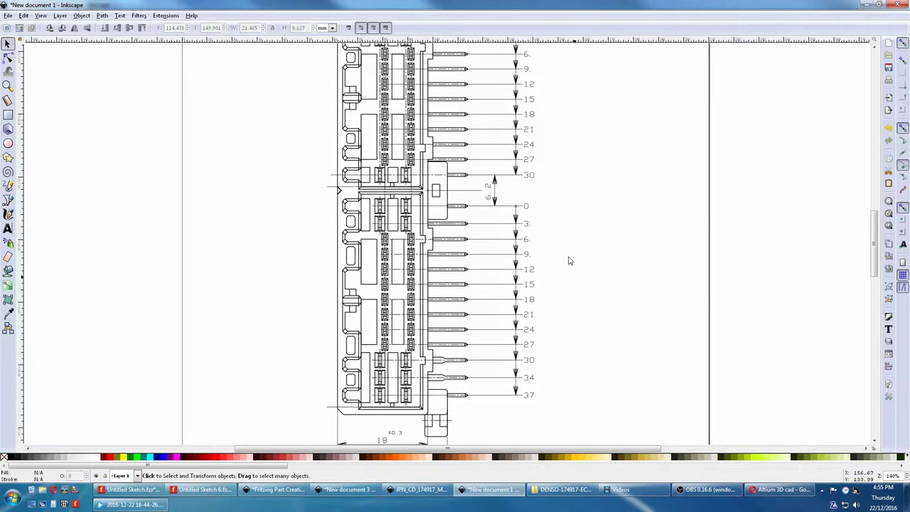
{"action": "left_click_drag", "start_coordinate": [549, 403], "coordinate": [453, 194]}
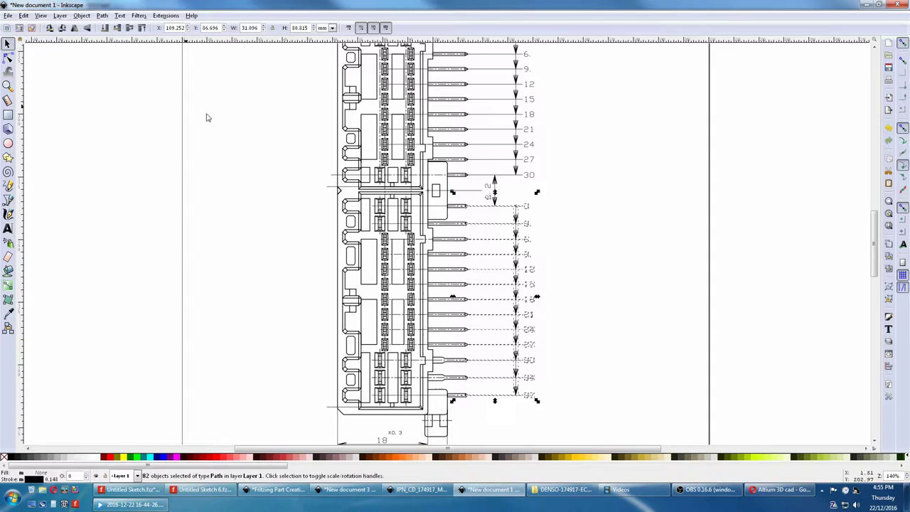
{"action": "left_click", "coordinate": [26, 16]}
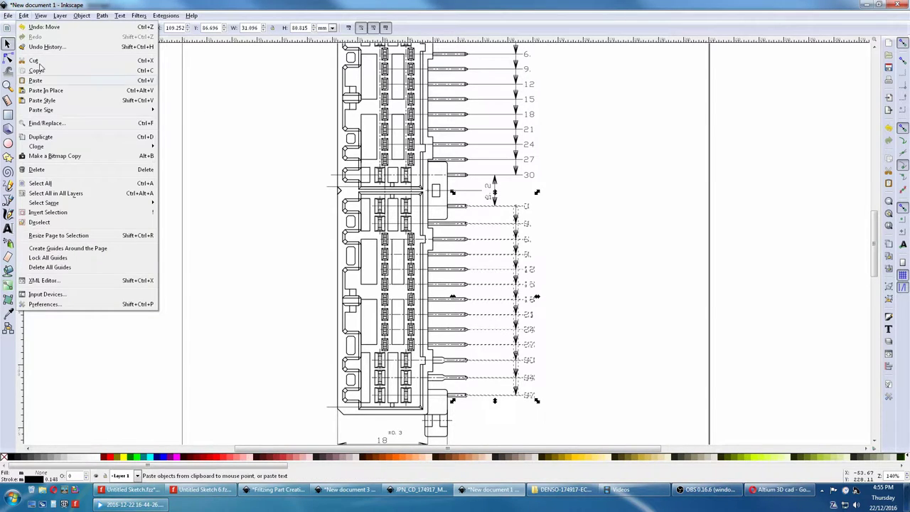
{"action": "left_click", "coordinate": [46, 173]}
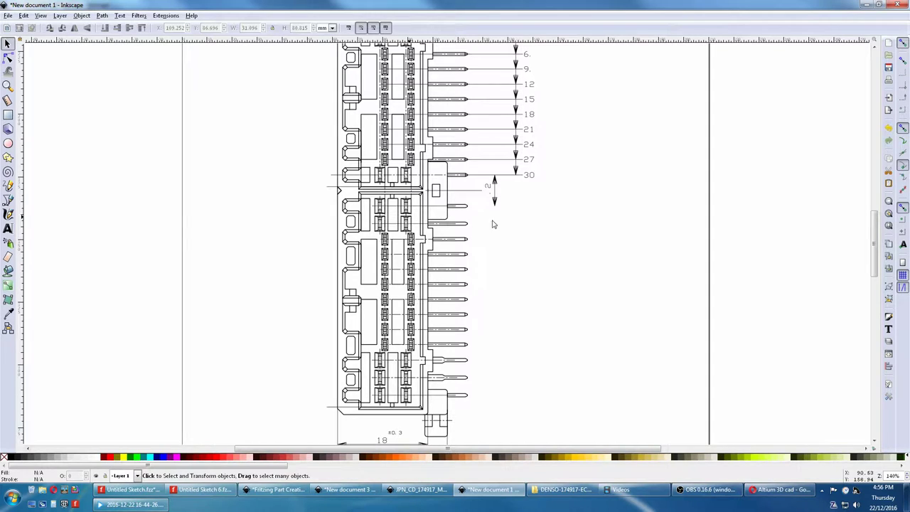
- Select the red arrowhead lines beside the lower connector pins with the node tool and delete them
{"action": "left_click", "coordinate": [10, 59]}
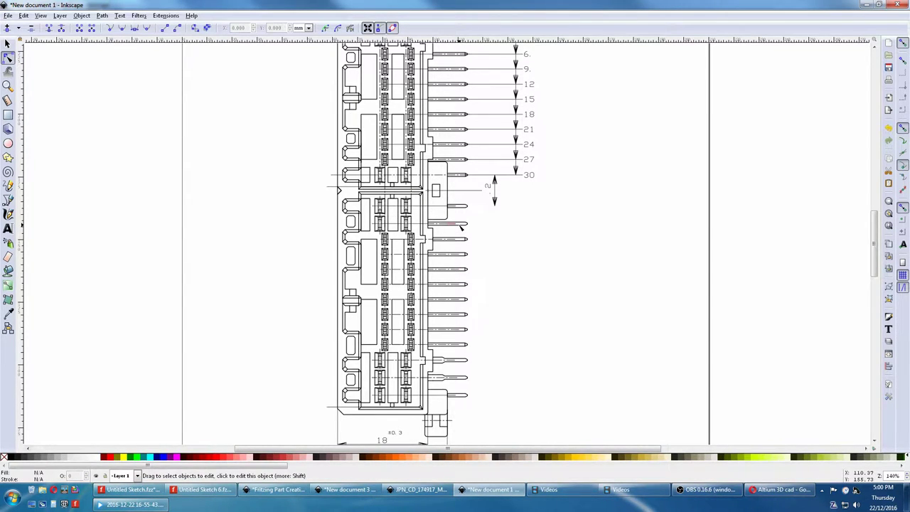
{"action": "left_click", "coordinate": [460, 226]}
{"action": "left_click", "coordinate": [462, 208]}
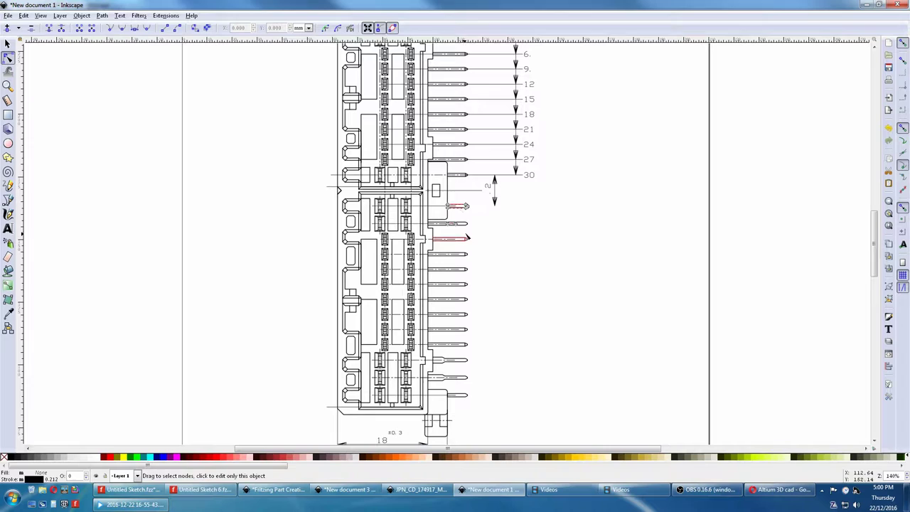
{"action": "left_click", "coordinate": [467, 238], "text": "shift"}
{"action": "left_click", "coordinate": [466, 253], "text": "shift"}
{"action": "left_click", "coordinate": [466, 269], "text": "shift"}
{"action": "left_click", "coordinate": [466, 284], "text": "shift"}
{"action": "left_click", "coordinate": [466, 299], "text": "shift"}
{"action": "left_click", "coordinate": [24, 15]}
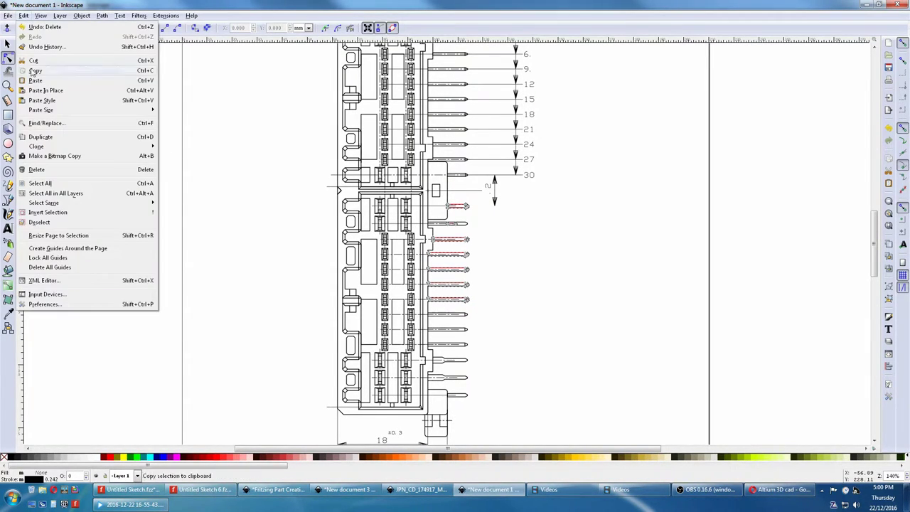
{"action": "left_click", "coordinate": [41, 170]}
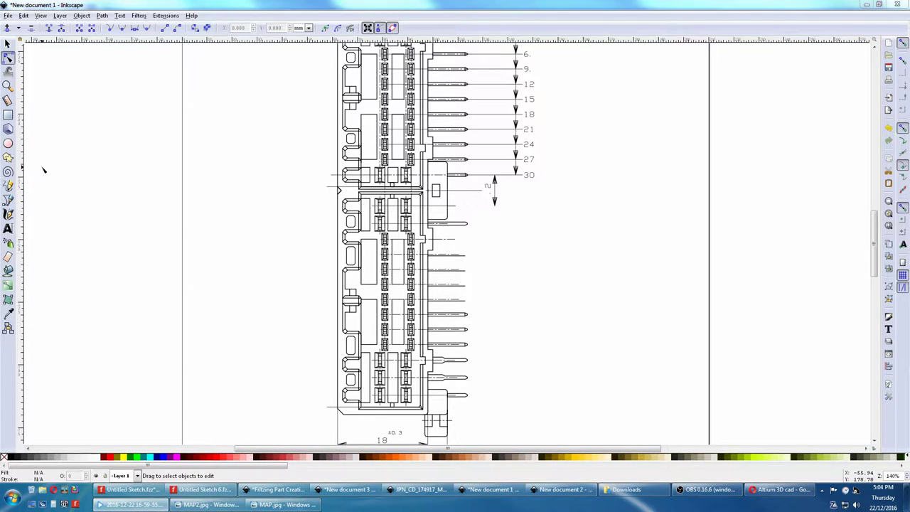
- View the MAP.jpg sensor photo, then MAP2.jpg with its 1, 2 and 3 Bar stamps
{"action": "left_click", "coordinate": [287, 504]}
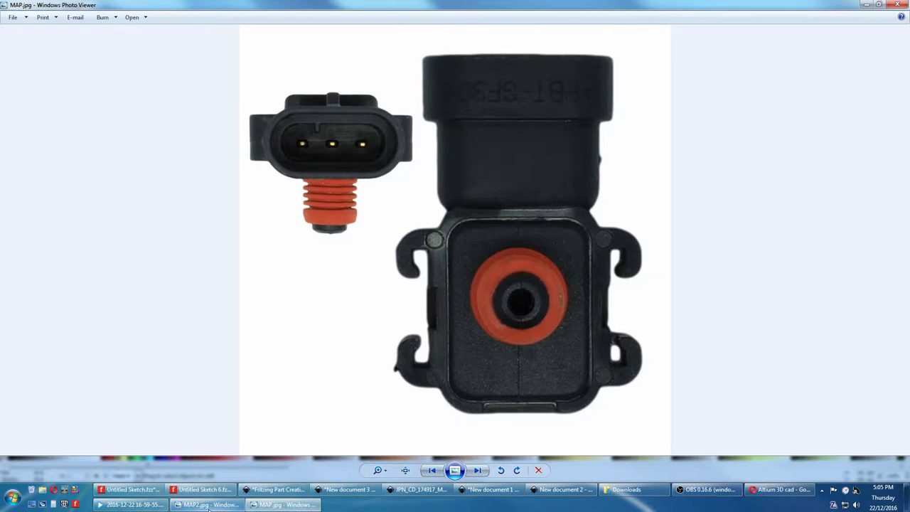
{"action": "left_click", "coordinate": [208, 505]}
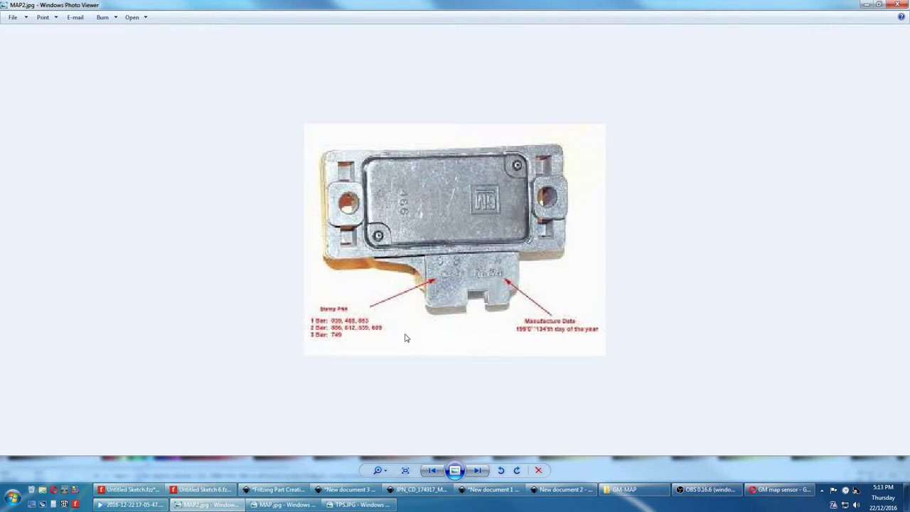
- Import MAP-edit.bmp embedded into New document 2 and move it up and left on the page
{"action": "left_click", "coordinate": [561, 489]}
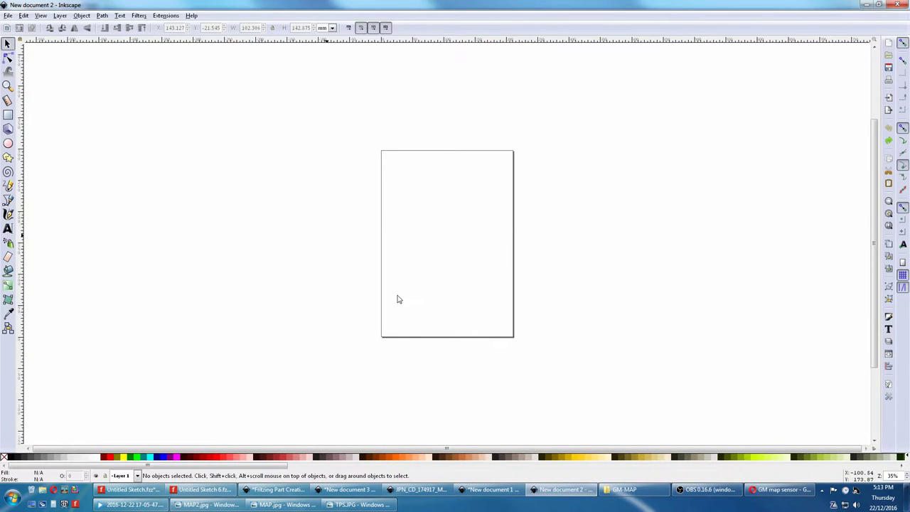
{"action": "left_click", "coordinate": [8, 16]}
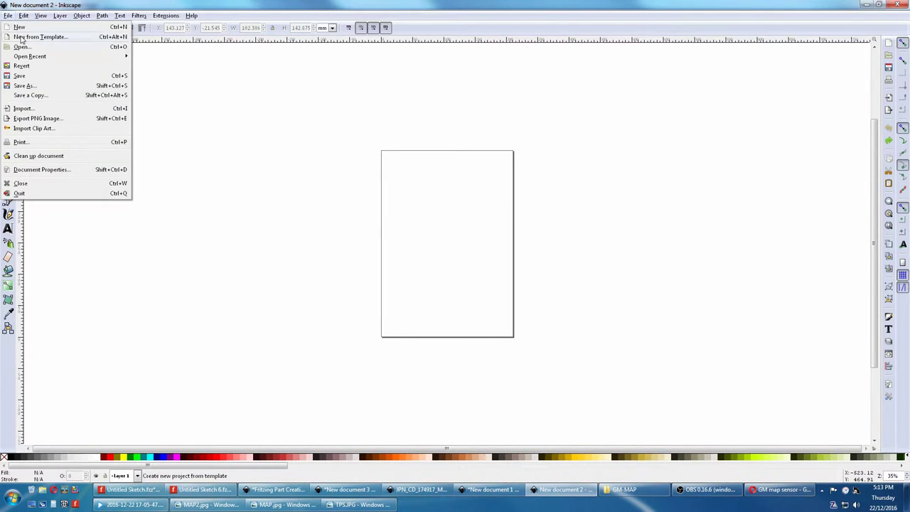
{"action": "left_click", "coordinate": [25, 109]}
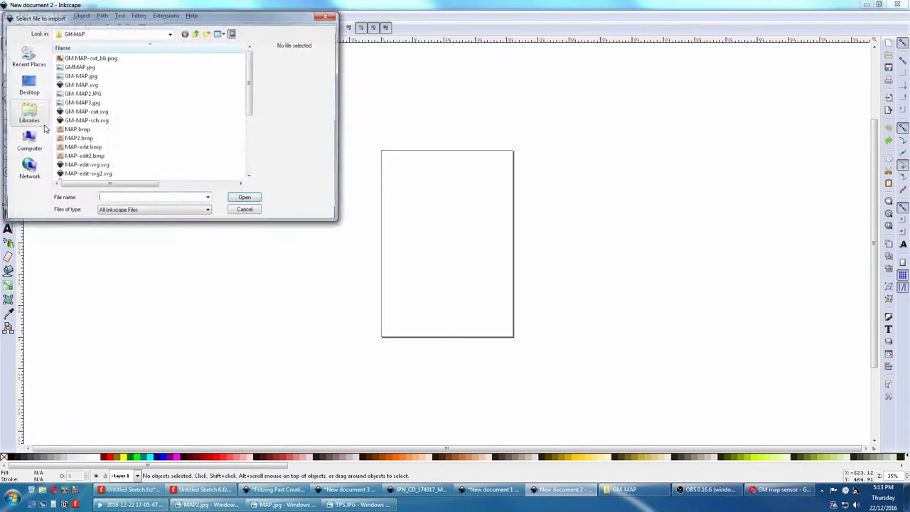
{"action": "left_click", "coordinate": [93, 148]}
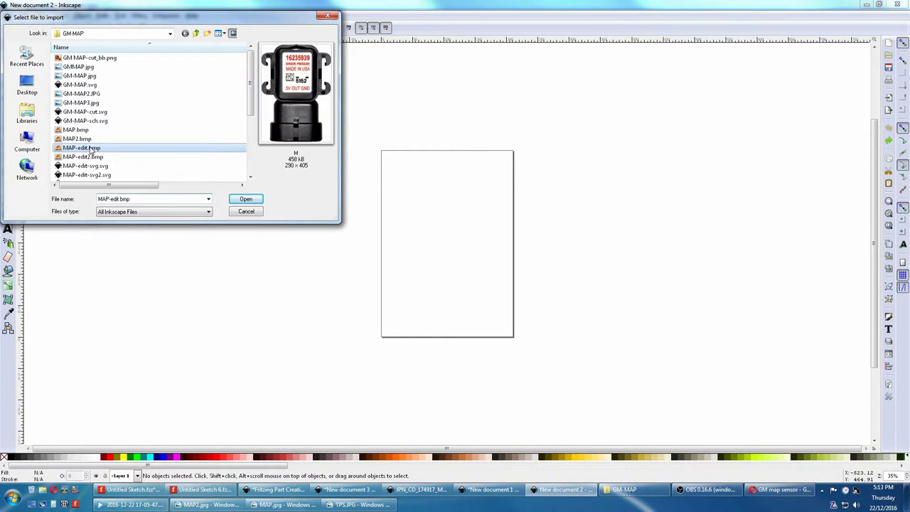
{"action": "left_click", "coordinate": [238, 202]}
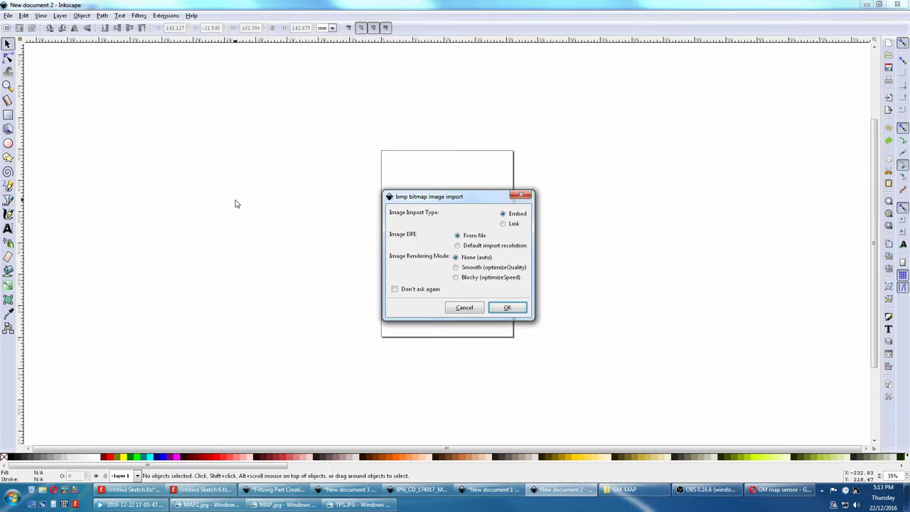
{"action": "left_click", "coordinate": [507, 307]}
{"action": "left_click_drag", "start_coordinate": [529, 318], "coordinate": [429, 233]}
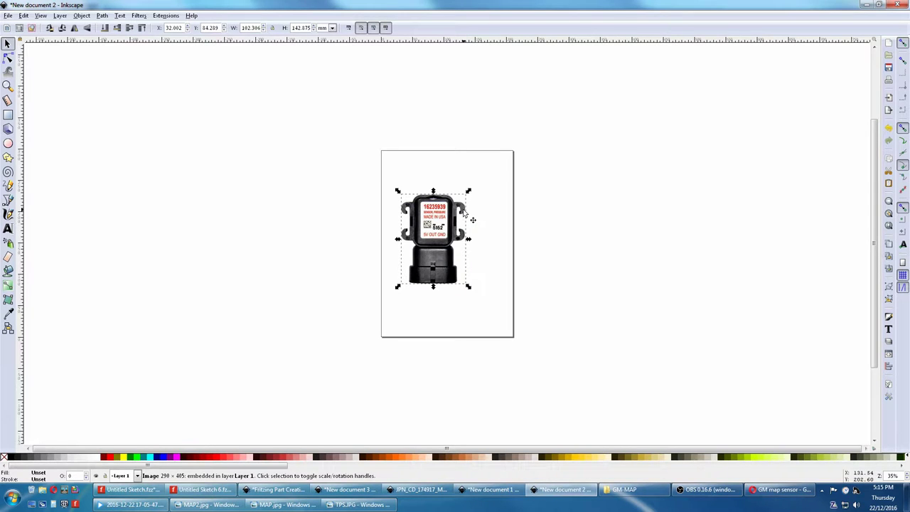
- Open Trace Bitmap on the sensor image and preview a multiple-colour scan
{"action": "left_click", "coordinate": [103, 16]}
{"action": "left_click", "coordinate": [118, 47]}
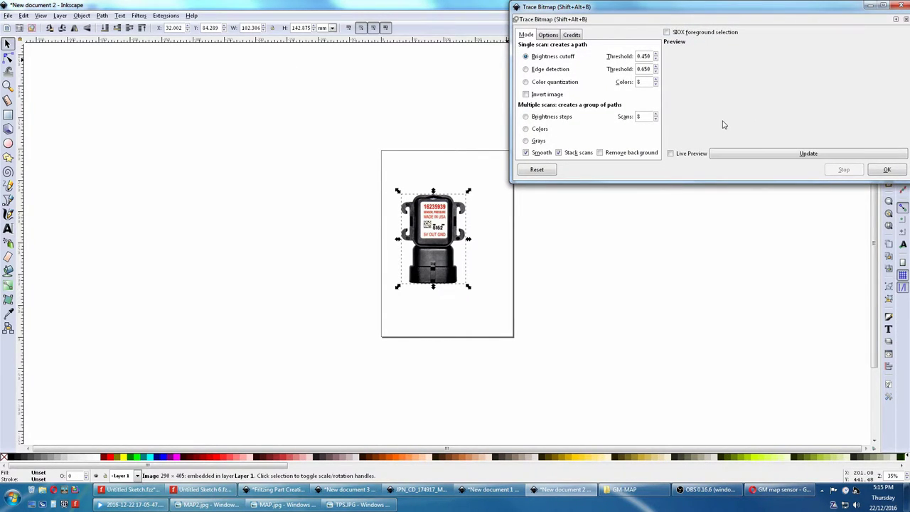
{"action": "left_click", "coordinate": [785, 154]}
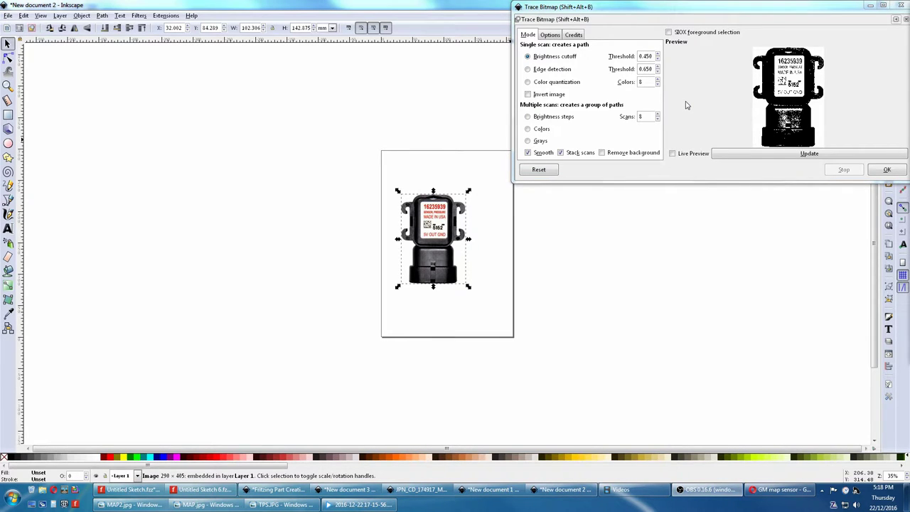
{"action": "left_click", "coordinate": [528, 130]}
{"action": "left_click", "coordinate": [755, 153]}
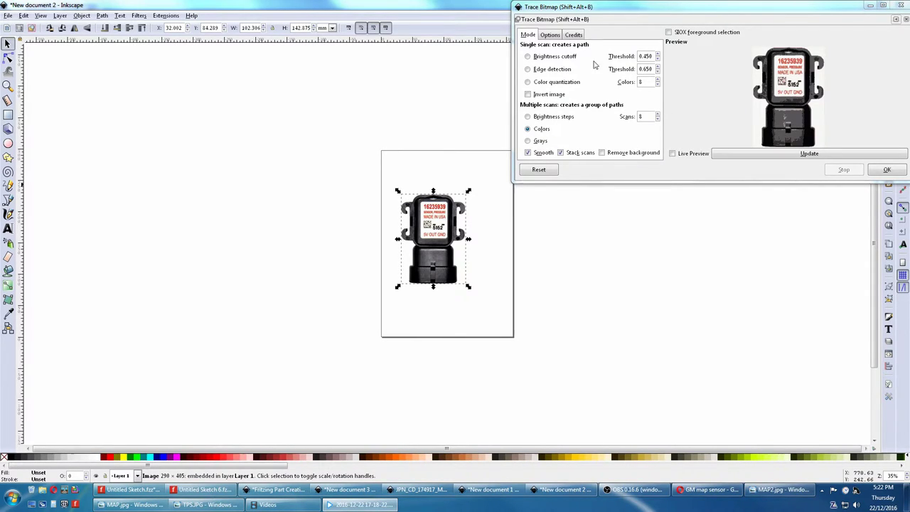
- Turn off Smooth, refresh the preview and run the trace to create vector paths
{"action": "left_click", "coordinate": [549, 36]}
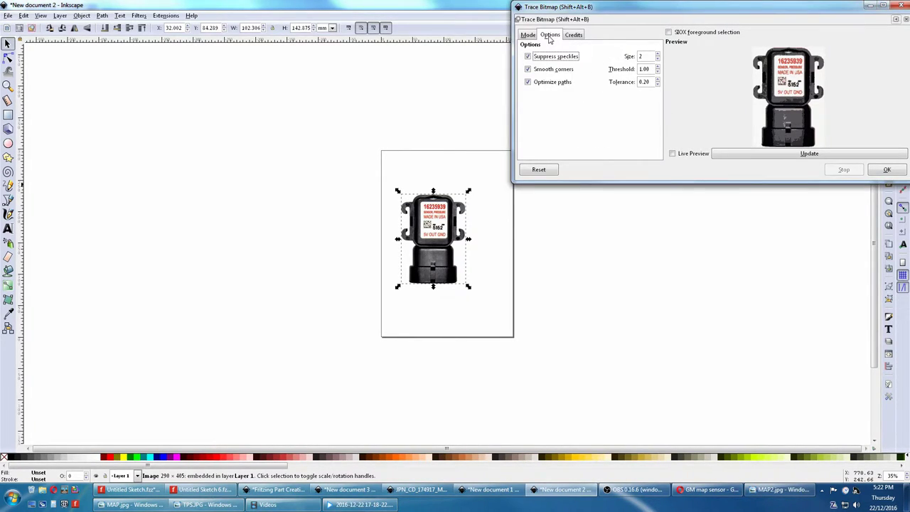
{"action": "left_click", "coordinate": [529, 36]}
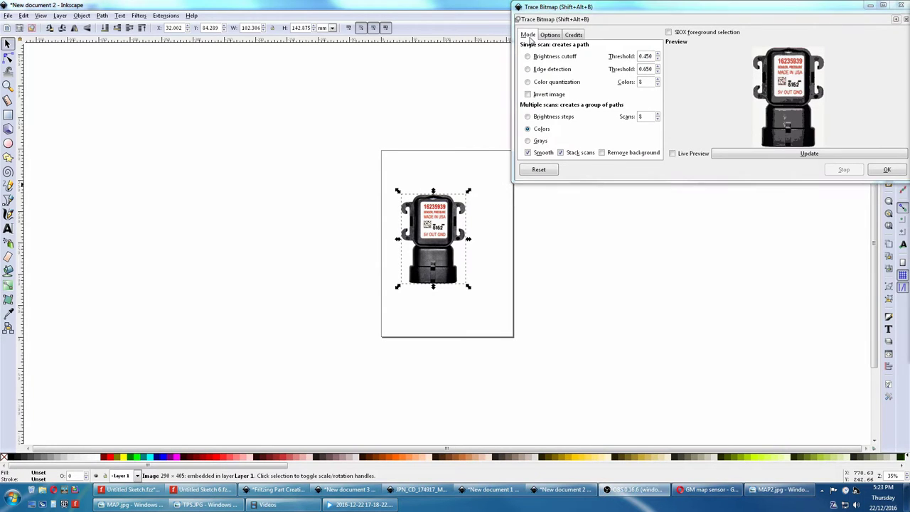
{"action": "left_click", "coordinate": [528, 152]}
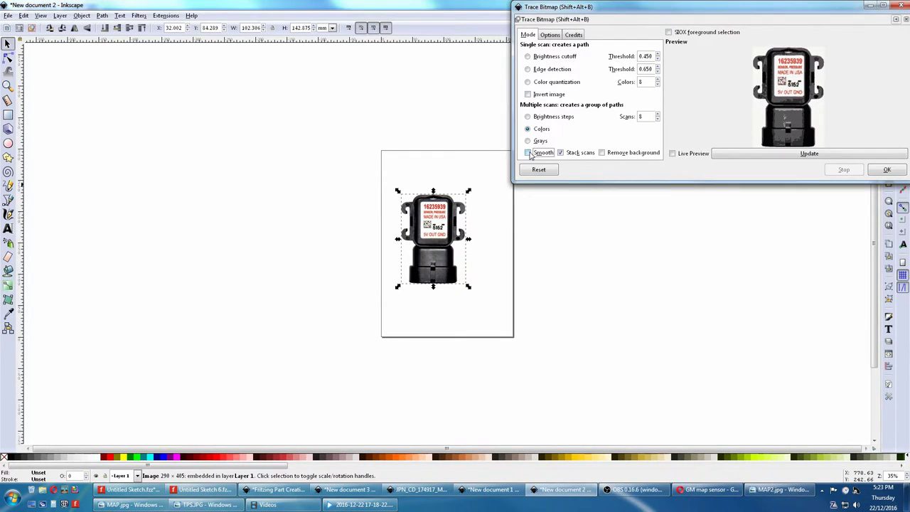
{"action": "left_click", "coordinate": [779, 155]}
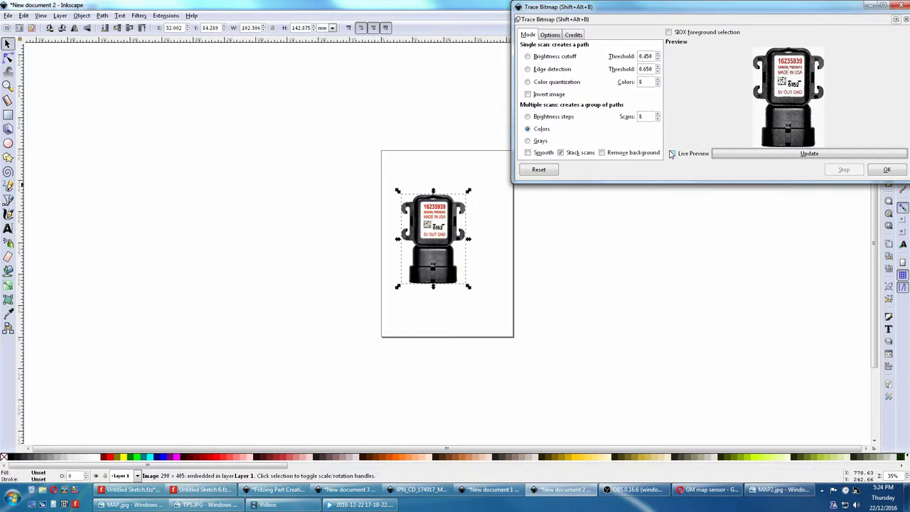
{"action": "left_click", "coordinate": [881, 171]}
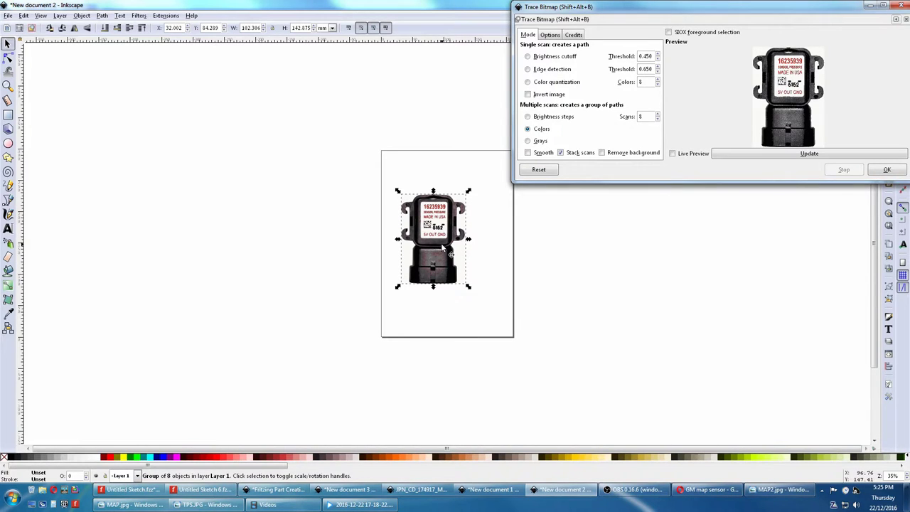
- Delete the original bitmap, move the traced 8-object group onto the page, and close Trace Bitmap
{"action": "left_click_drag", "start_coordinate": [442, 248], "coordinate": [327, 249]}
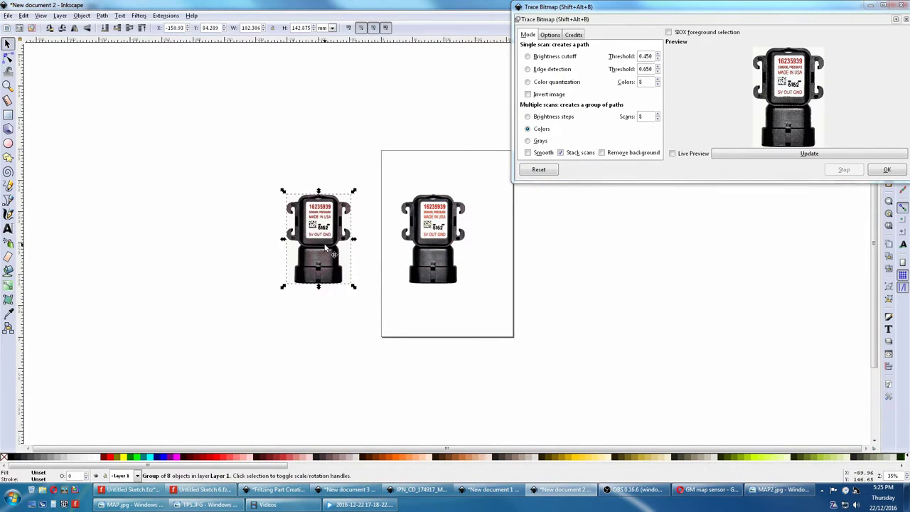
{"action": "left_click", "coordinate": [429, 248]}
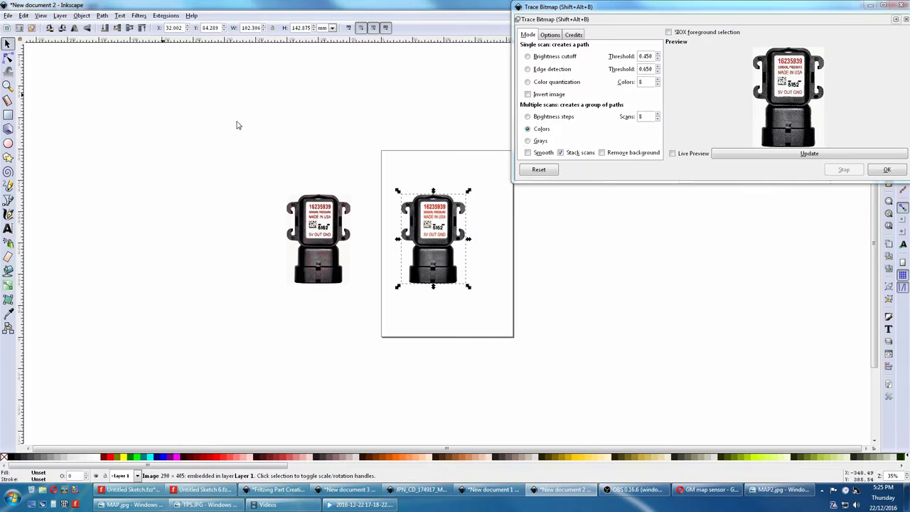
{"action": "left_click", "coordinate": [24, 15]}
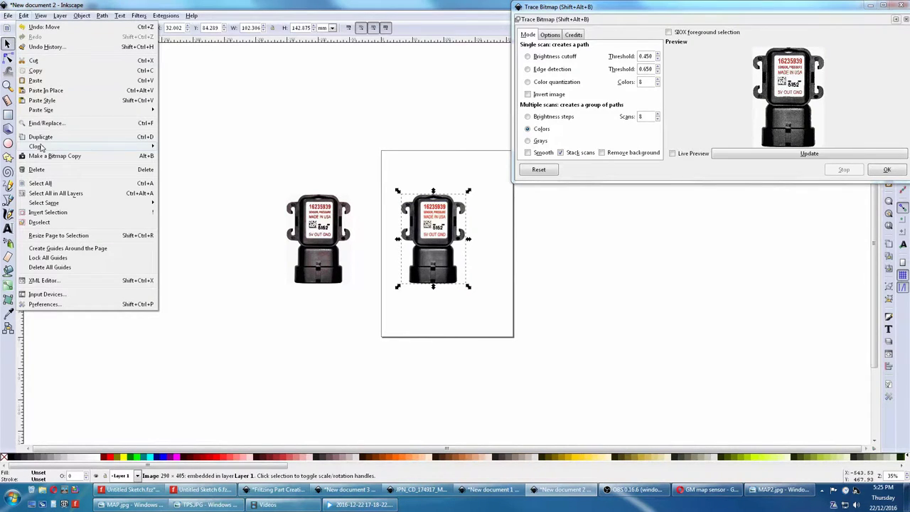
{"action": "left_click", "coordinate": [36, 170]}
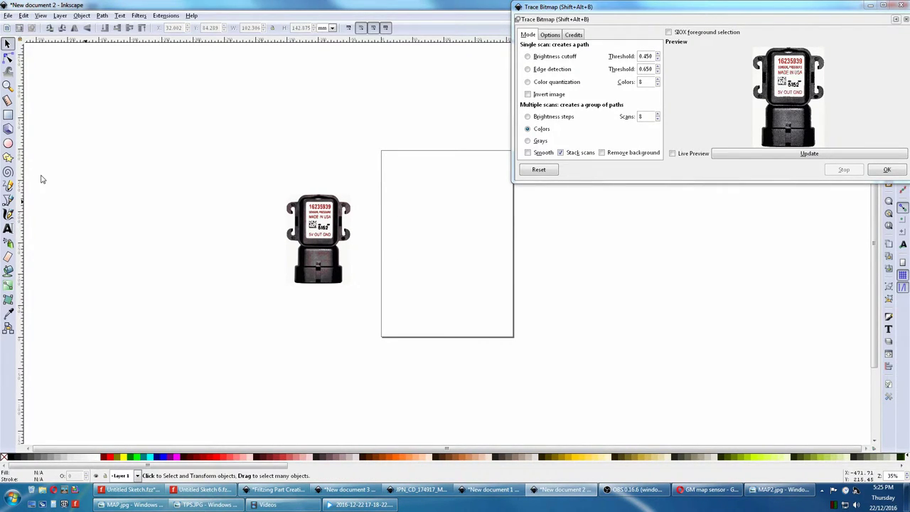
{"action": "left_click", "coordinate": [322, 245]}
{"action": "left_click_drag", "start_coordinate": [322, 246], "coordinate": [480, 252]}
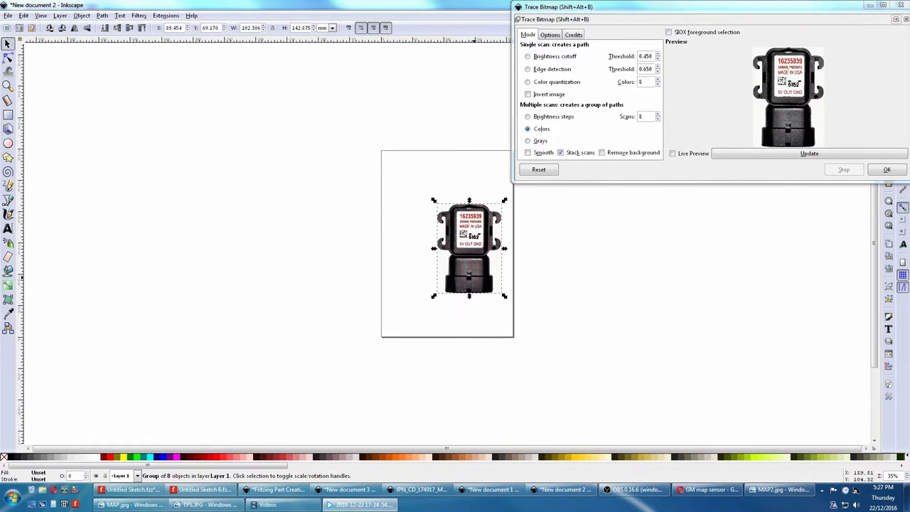
{"action": "left_click", "coordinate": [897, 5]}
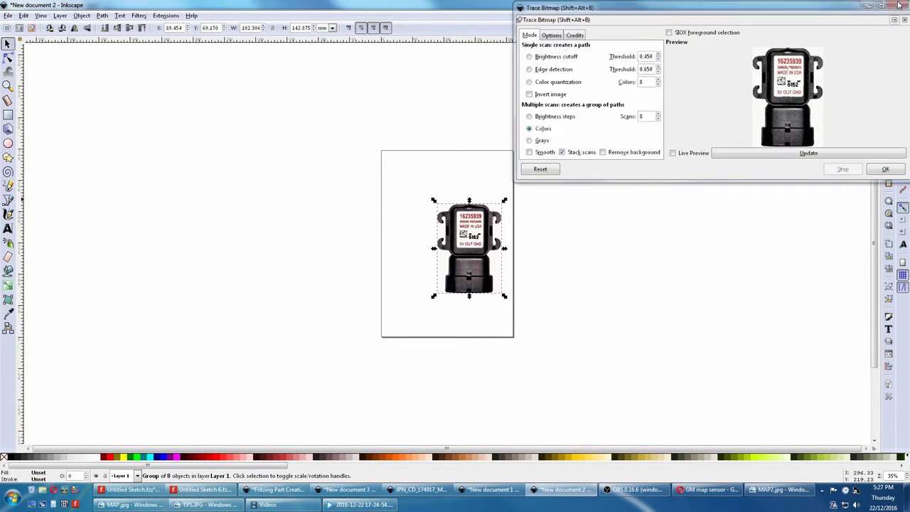
- Open Object > Transform and look through its Scale, Rotate, Skew and Matrix tabs
{"action": "left_click", "coordinate": [84, 16]}
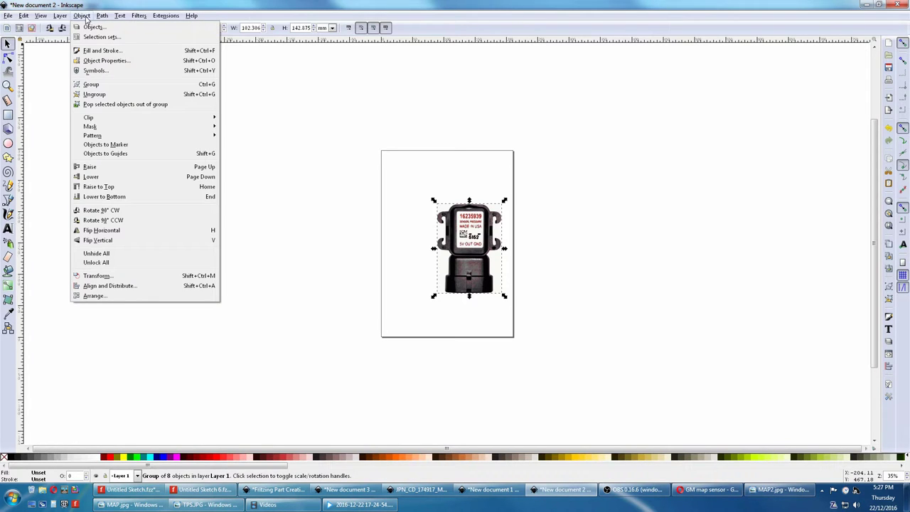
{"action": "left_click", "coordinate": [106, 278]}
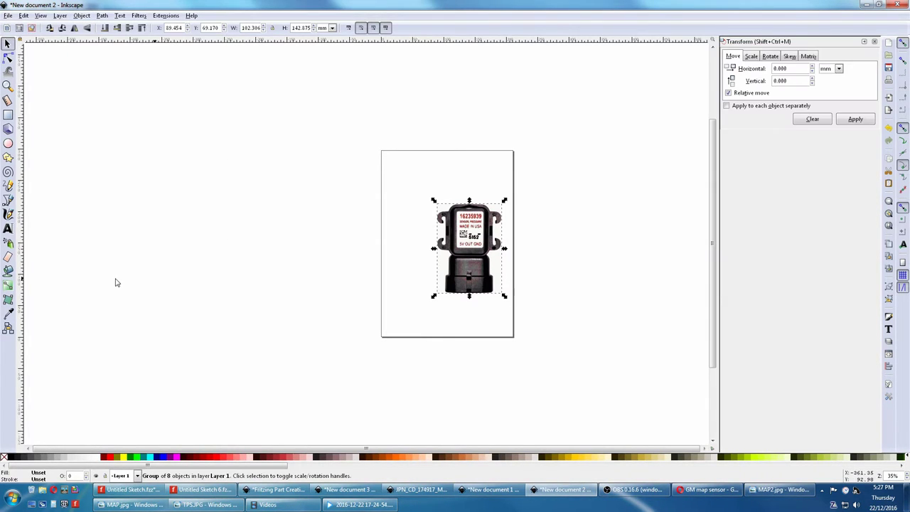
{"action": "left_click", "coordinate": [754, 60]}
{"action": "left_click", "coordinate": [770, 58]}
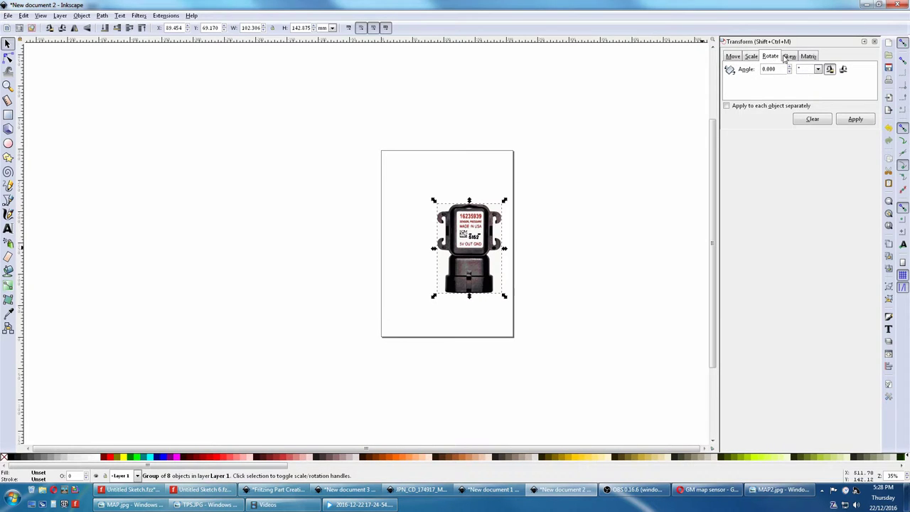
{"action": "left_click", "coordinate": [787, 57]}
{"action": "left_click", "coordinate": [808, 57]}
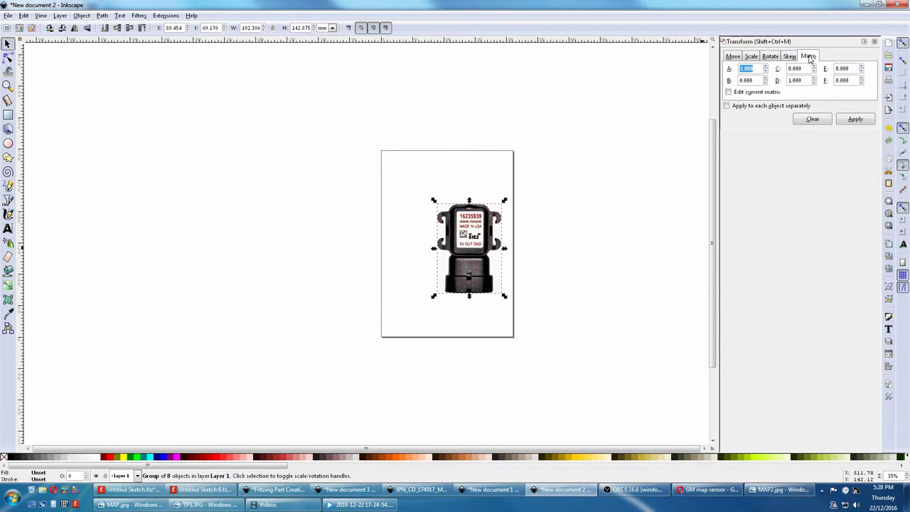
{"action": "left_click", "coordinate": [751, 60]}
{"action": "left_click", "coordinate": [768, 58]}
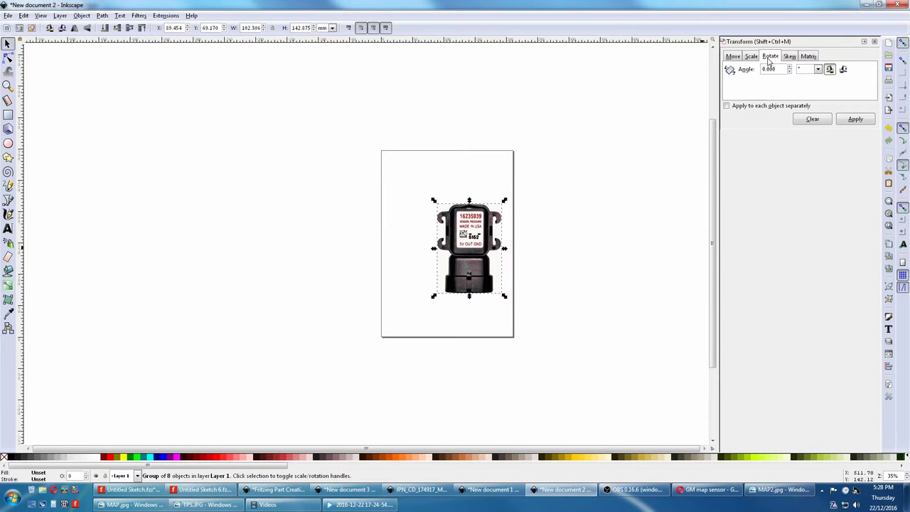
{"action": "left_click", "coordinate": [751, 60]}
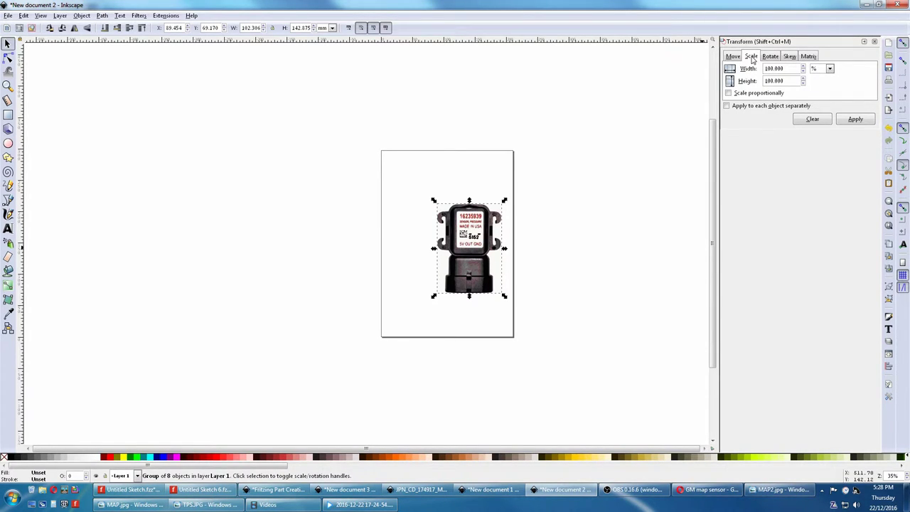
- Scale the sensor group proportionally to 200% width, using percent as the unit
{"action": "left_click", "coordinate": [734, 95]}
{"action": "left_click", "coordinate": [829, 69]}
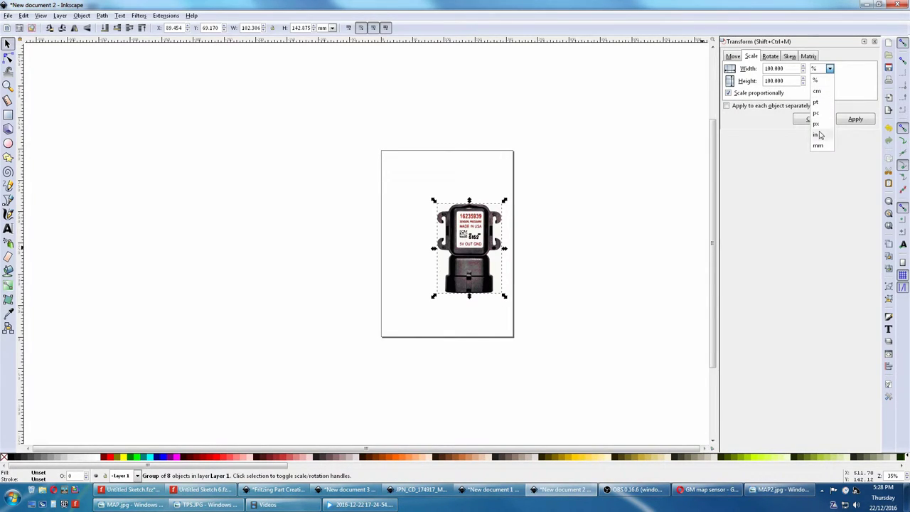
{"action": "left_click", "coordinate": [817, 80]}
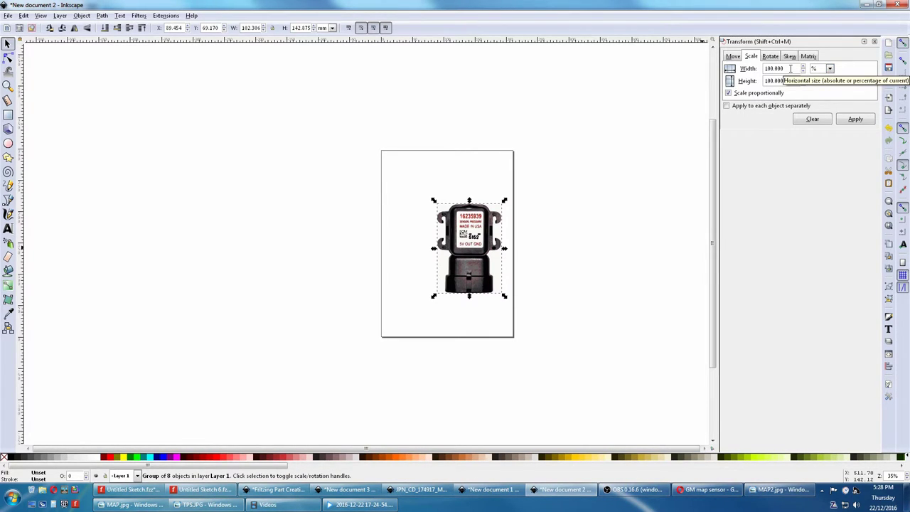
{"action": "left_click_drag", "start_coordinate": [790, 68], "coordinate": [764, 69]}
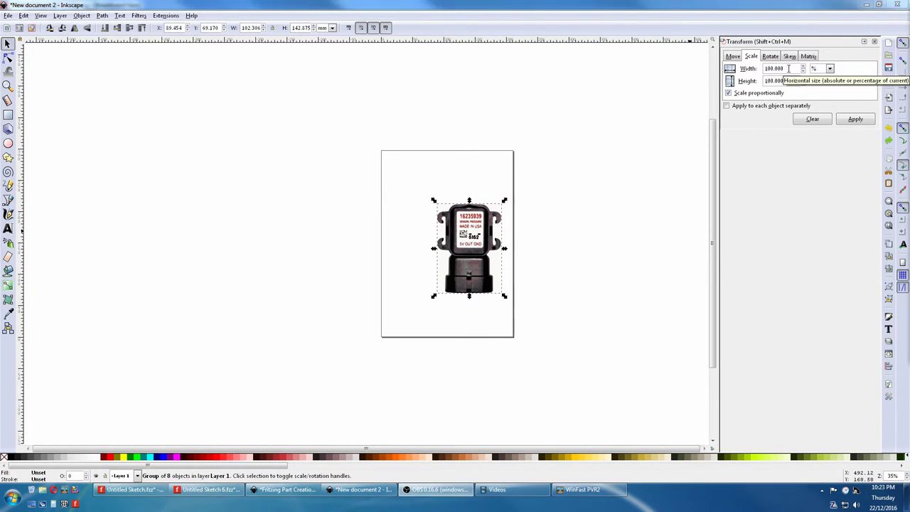
{"action": "left_click_drag", "start_coordinate": [788, 69], "coordinate": [763, 68]}
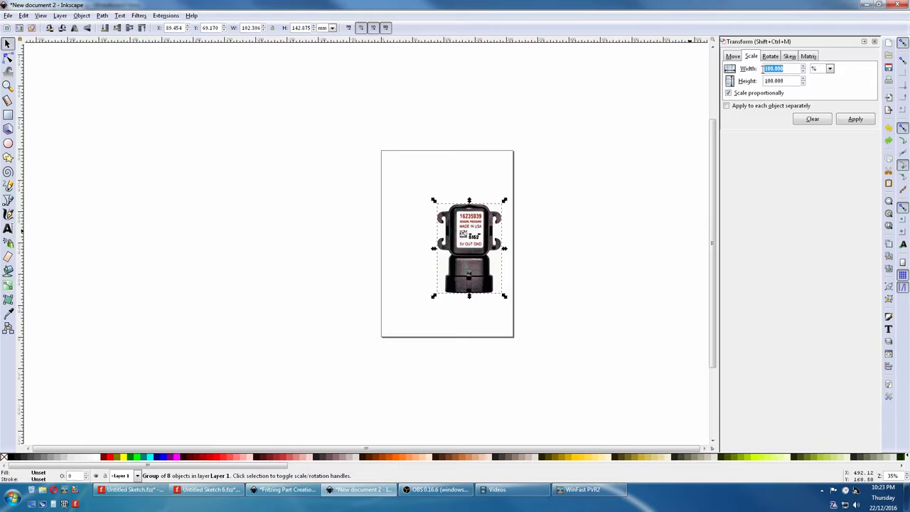
{"action": "type", "text": "2"}
{"action": "left_click", "coordinate": [853, 119]}
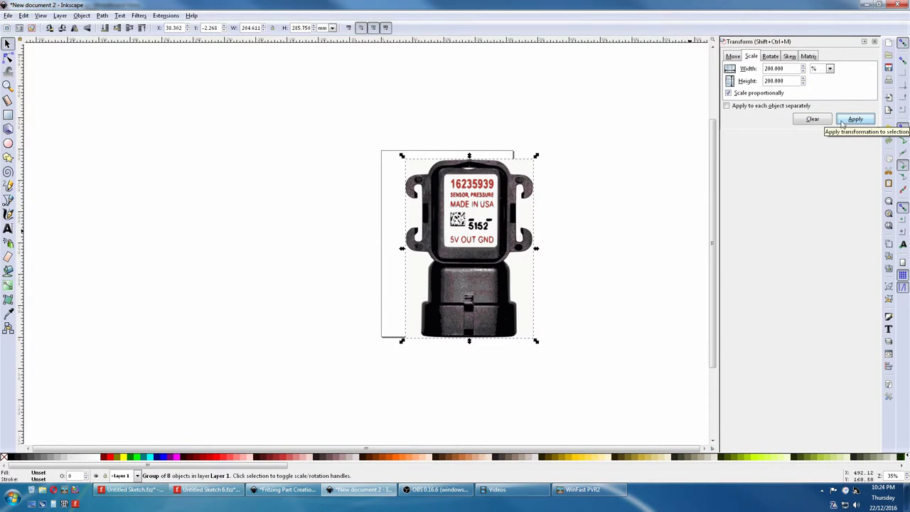
- Rotate the enlarged sensor group by 90 degrees so its connector points right
{"action": "left_click", "coordinate": [771, 57]}
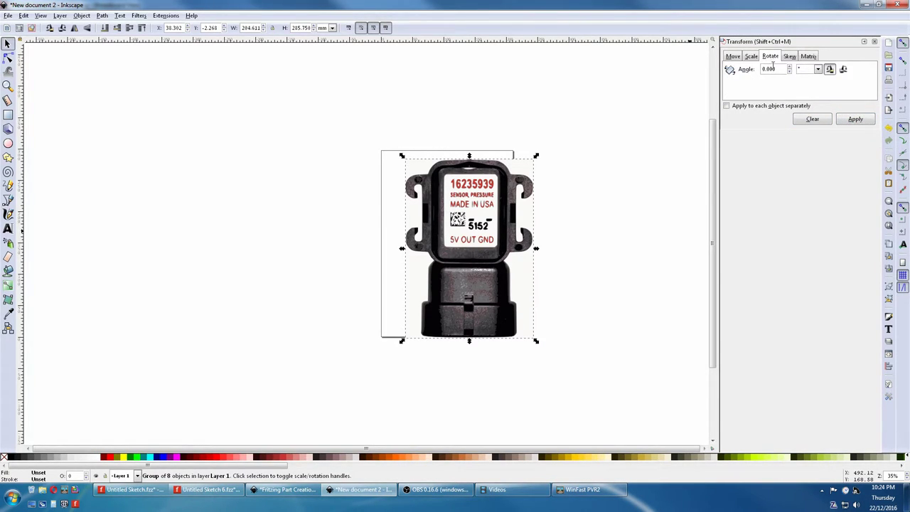
{"action": "triple_click", "coordinate": [777, 69]}
{"action": "type", "text": "90"}
{"action": "left_click", "coordinate": [817, 70]}
{"action": "left_click", "coordinate": [817, 71]}
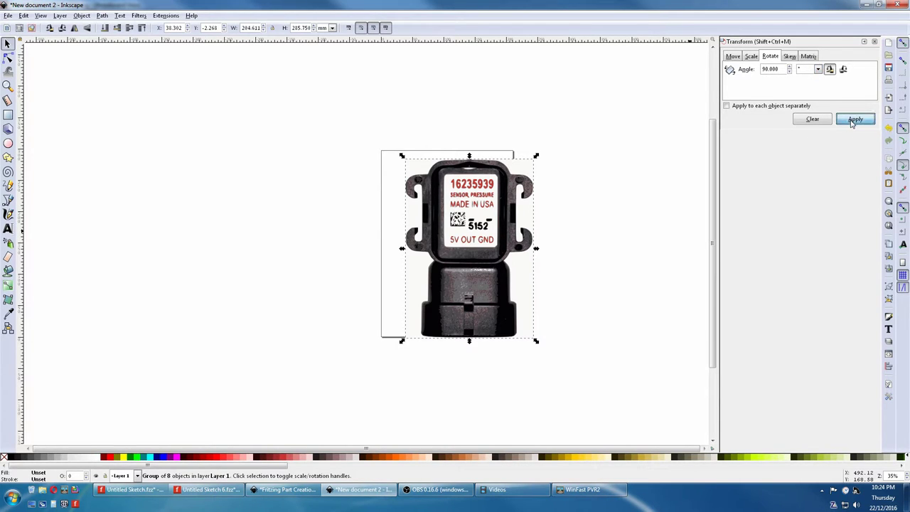
{"action": "left_click", "coordinate": [853, 121]}
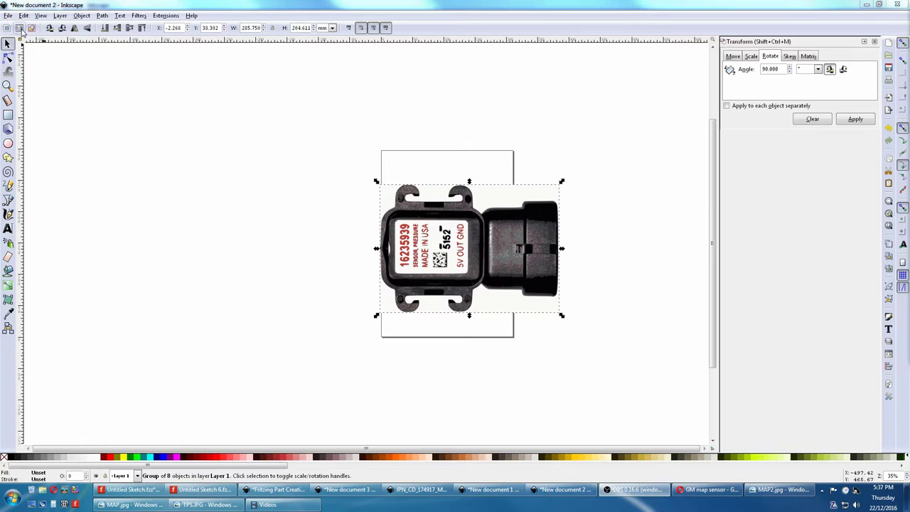
- Look over the File menu, then review the Tools > Text page in Preferences and close it
{"action": "left_click", "coordinate": [8, 15]}
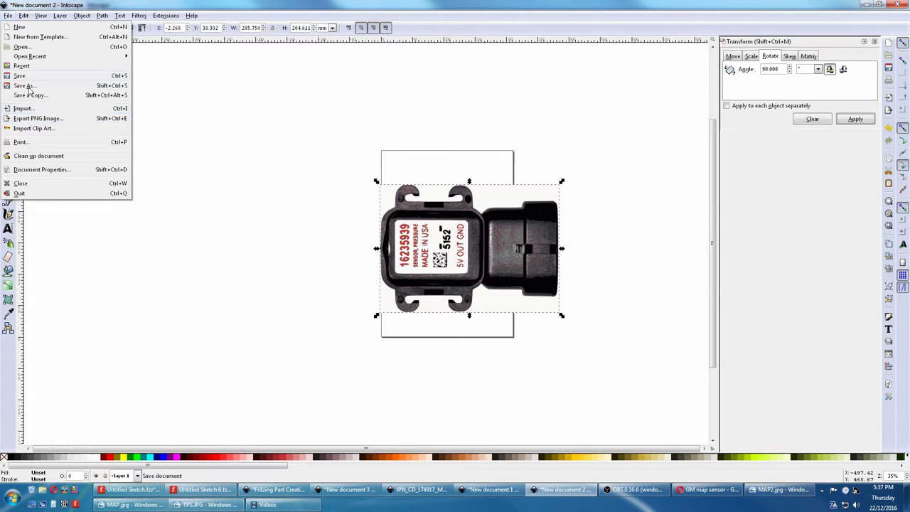
{"action": "mouse_move", "coordinate": [24, 16]}
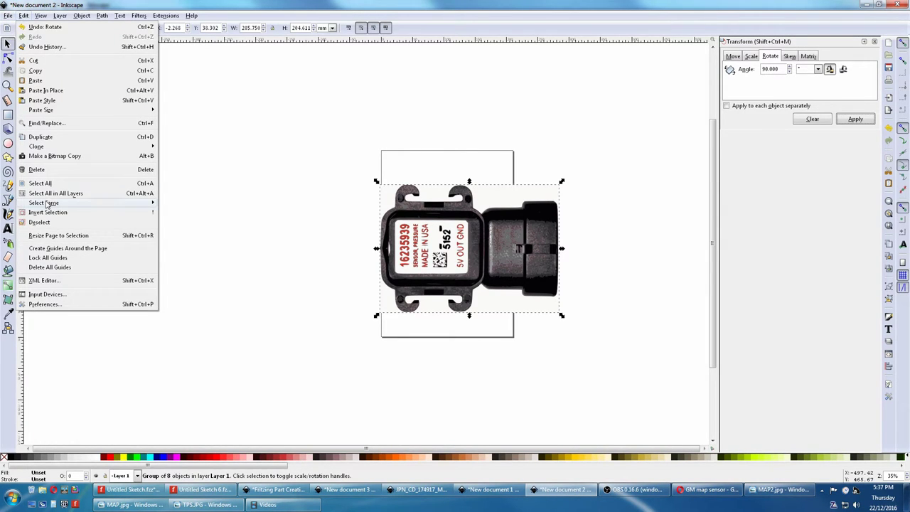
{"action": "left_click", "coordinate": [41, 307]}
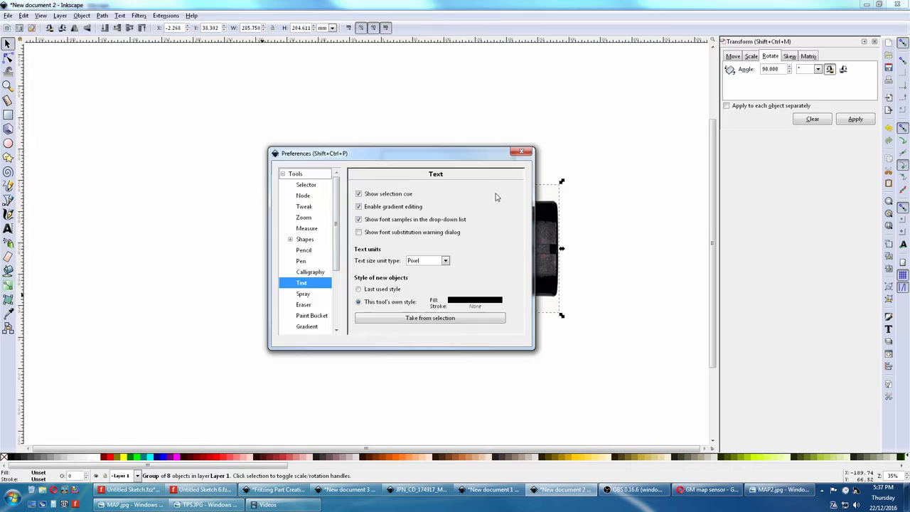
{"action": "left_click", "coordinate": [41, 16]}
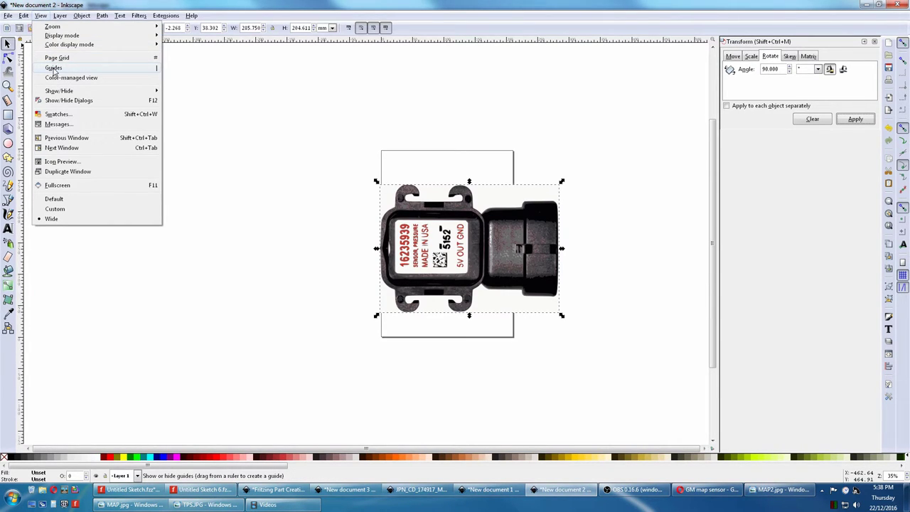
- Pull a horizontal guide from the top ruler across the sensor image, then turn View > Guides off
{"action": "left_click", "coordinate": [276, 43]}
{"action": "left_click_drag", "start_coordinate": [277, 41], "coordinate": [267, 206]}
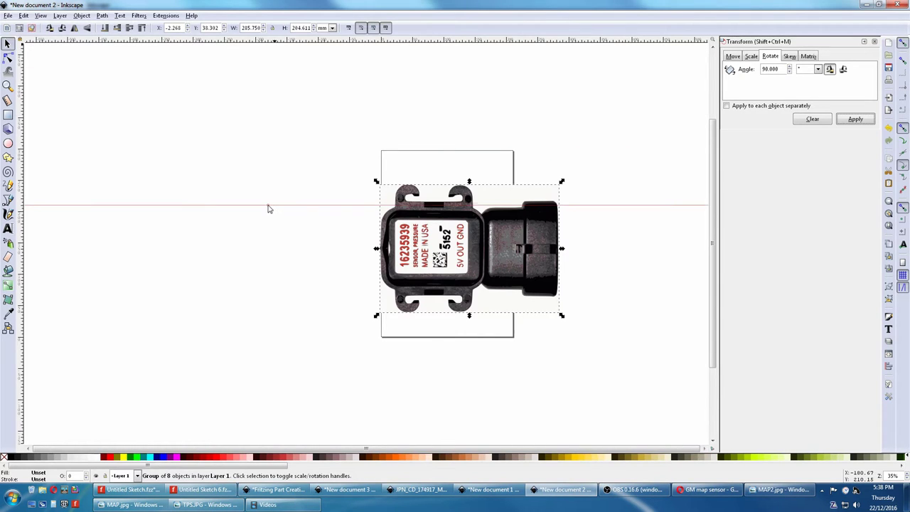
{"action": "left_click", "coordinate": [41, 15]}
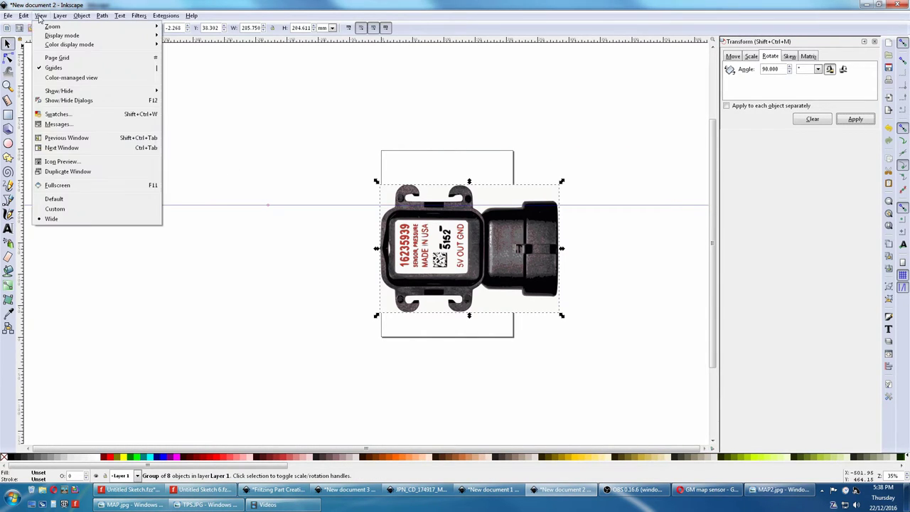
{"action": "left_click", "coordinate": [45, 69]}
{"action": "left_click", "coordinate": [41, 16]}
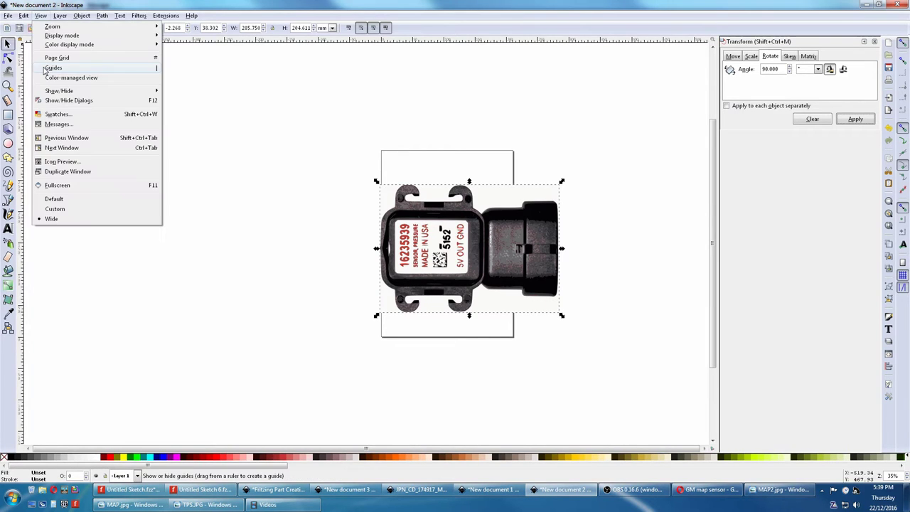
{"action": "mouse_move", "coordinate": [78, 19]}
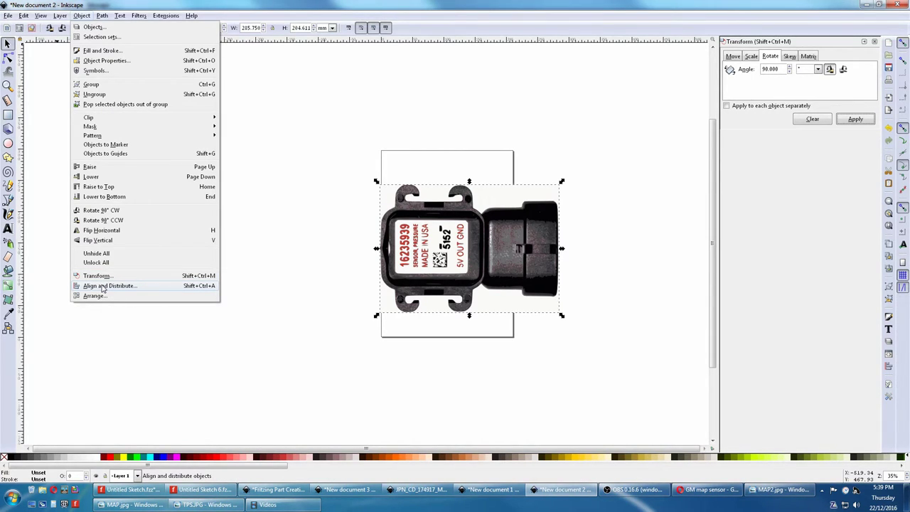
- Open the Align and Distribute panel with alignment relative to the first selected object
{"action": "left_click", "coordinate": [106, 285]}
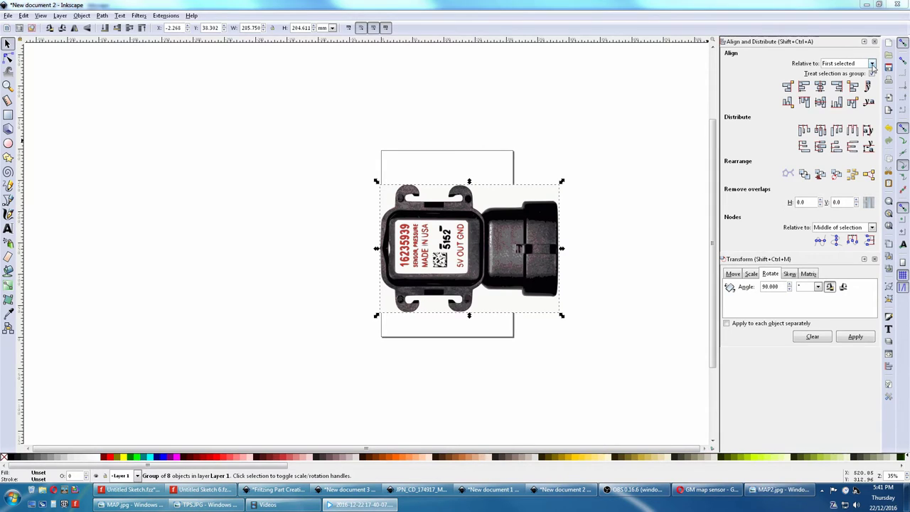
{"action": "left_click", "coordinate": [872, 66]}
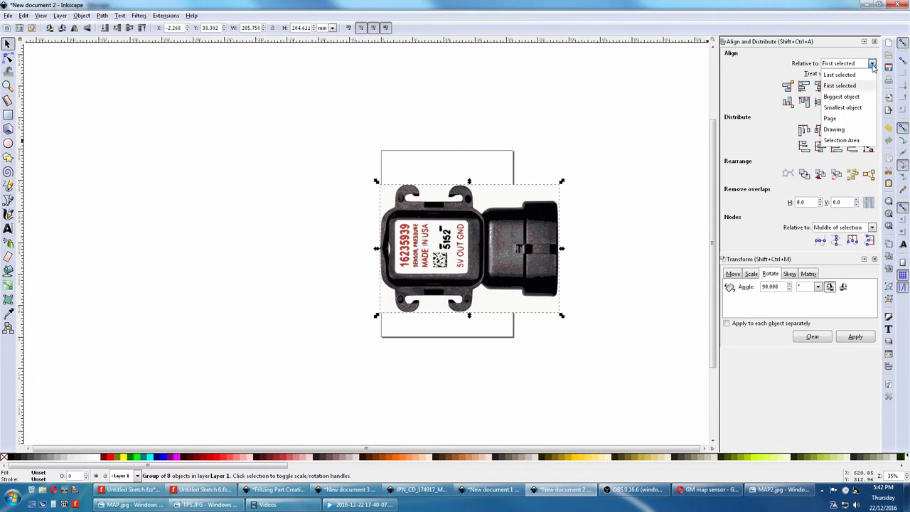
{"action": "left_click", "coordinate": [872, 65]}
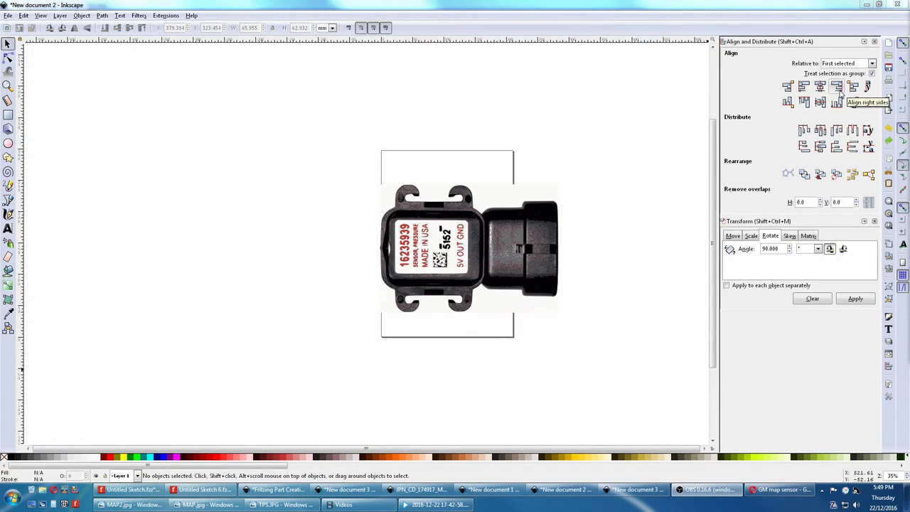
- Duplicate the sensor group, move the copy off the page, and center both on vertical and horizontal axes
{"action": "left_click", "coordinate": [467, 230]}
{"action": "right_click", "coordinate": [467, 230]}
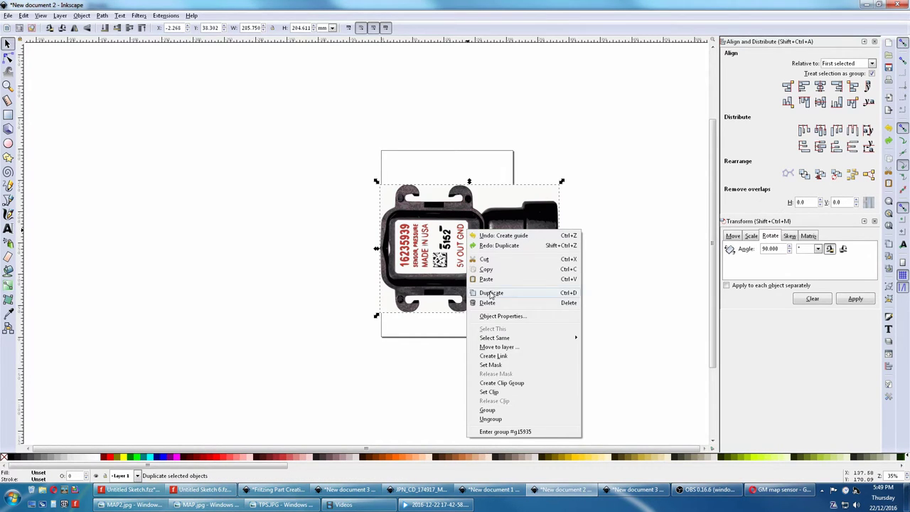
{"action": "left_click", "coordinate": [492, 294]}
{"action": "left_click_drag", "start_coordinate": [454, 262], "coordinate": [248, 130]}
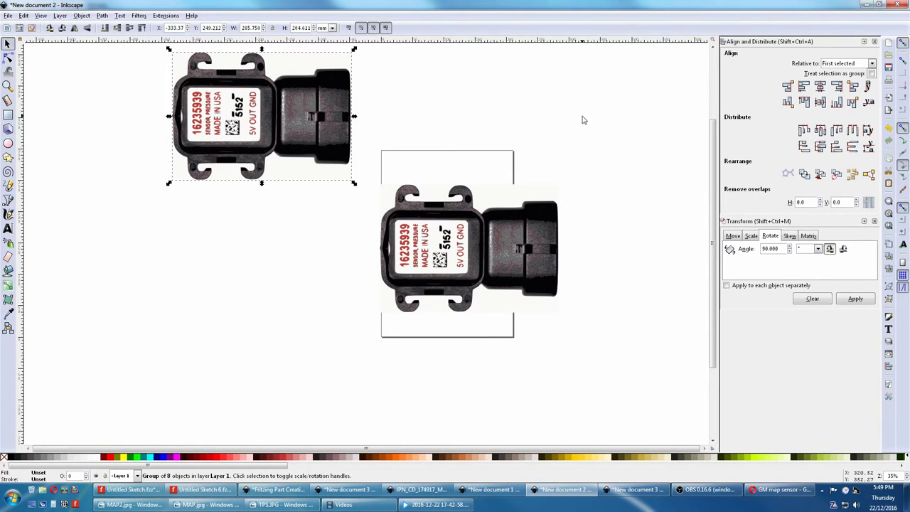
{"action": "left_click", "coordinate": [469, 253], "text": "shift"}
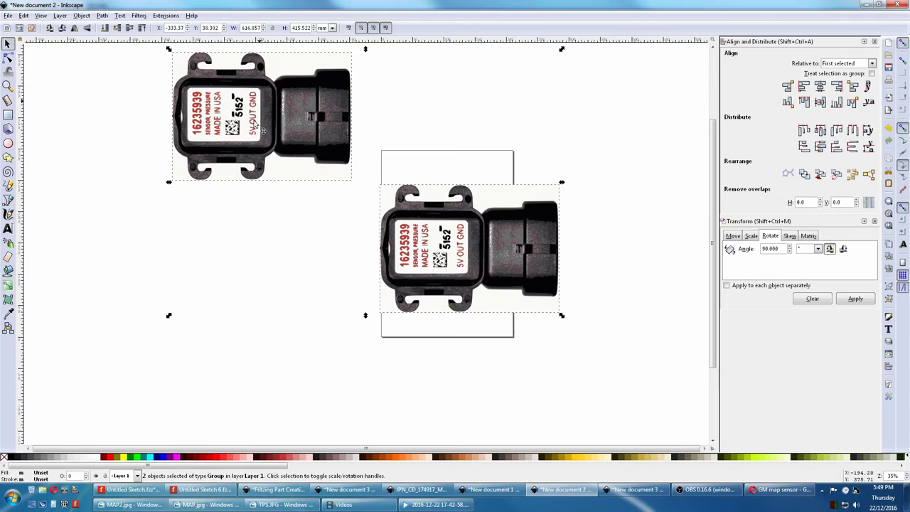
{"action": "left_click", "coordinate": [820, 87]}
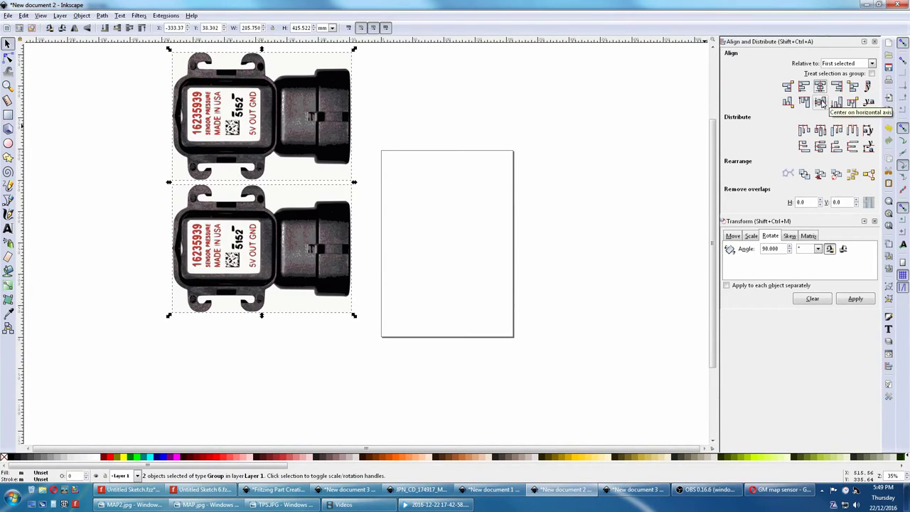
{"action": "left_click", "coordinate": [819, 102]}
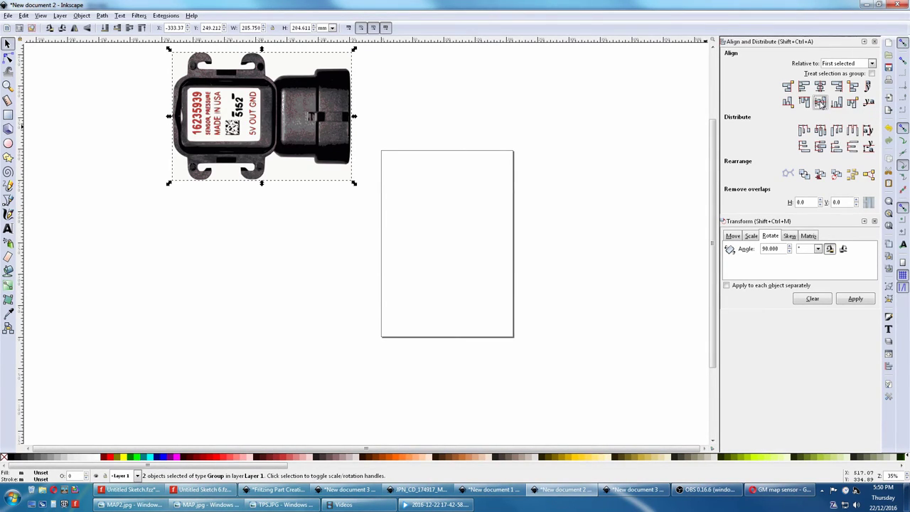
- Show the Path menu's operations such as Division and Union
{"action": "left_click", "coordinate": [104, 17]}
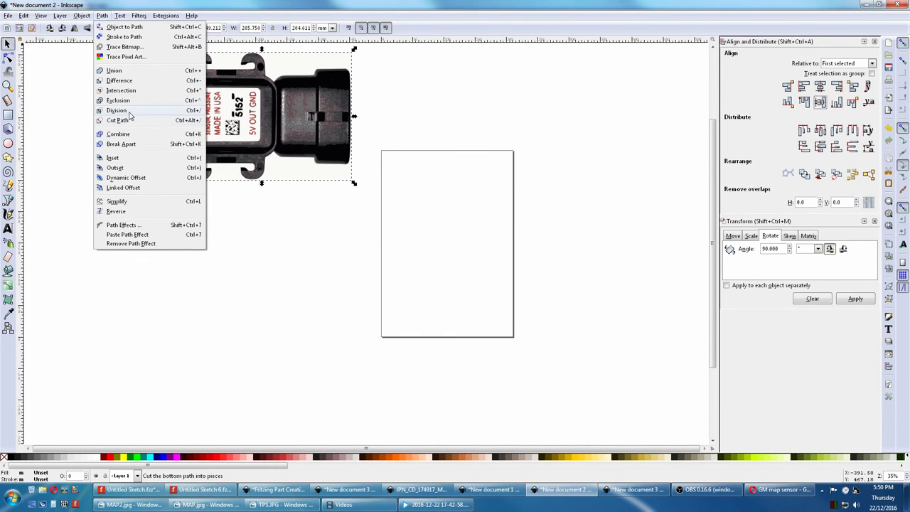